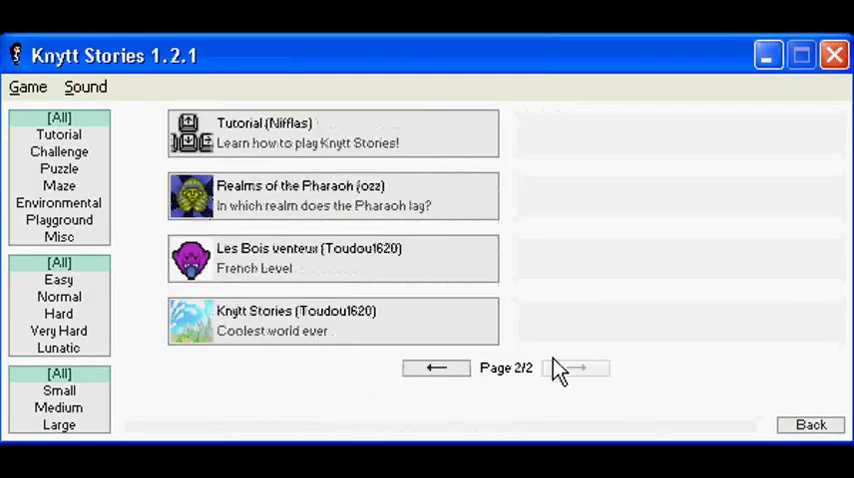
# Start Realms of the Pharaoh as a new game in slot 1 and skip the intro story.
pyautogui.click(215, 188)
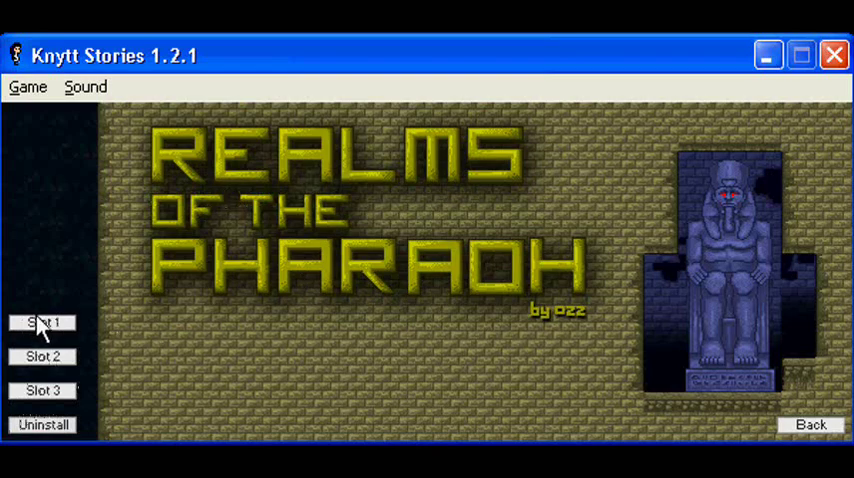
pyautogui.click(40, 323)
pyautogui.click(195, 323)
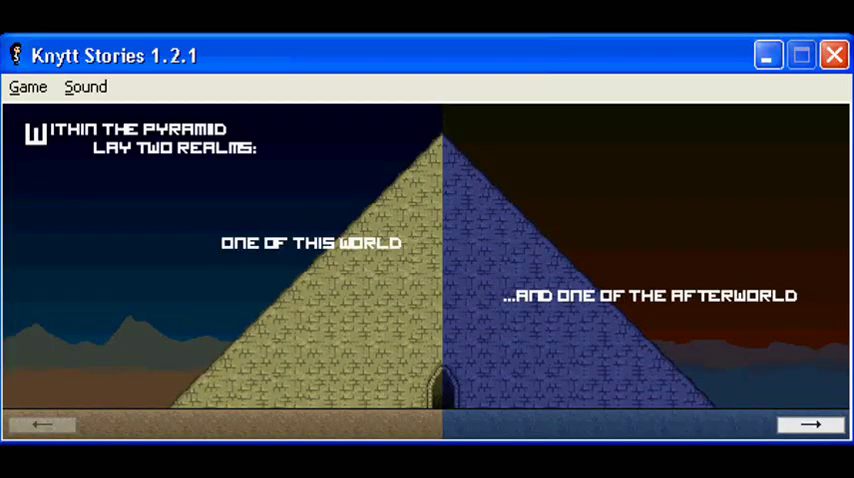
pyautogui.press('Right')
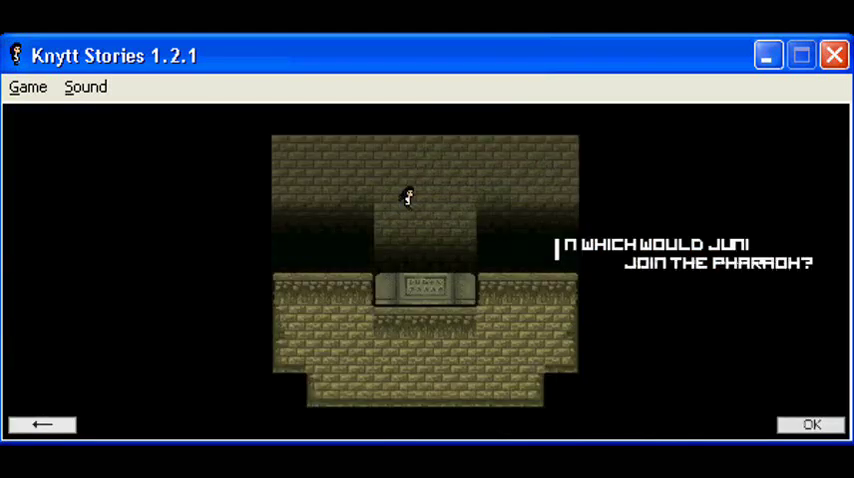
pyautogui.press('Right')
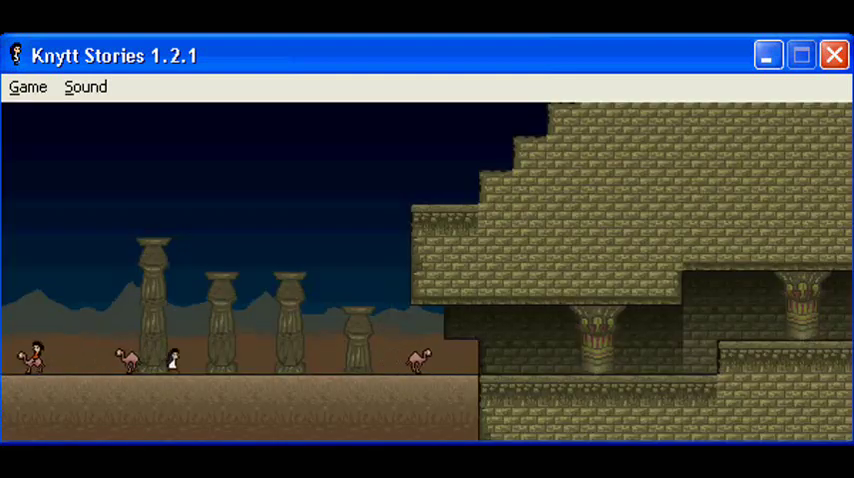
# Walk Juni right into the pyramid and drop into the cave rooms.
pyautogui.press('Right')
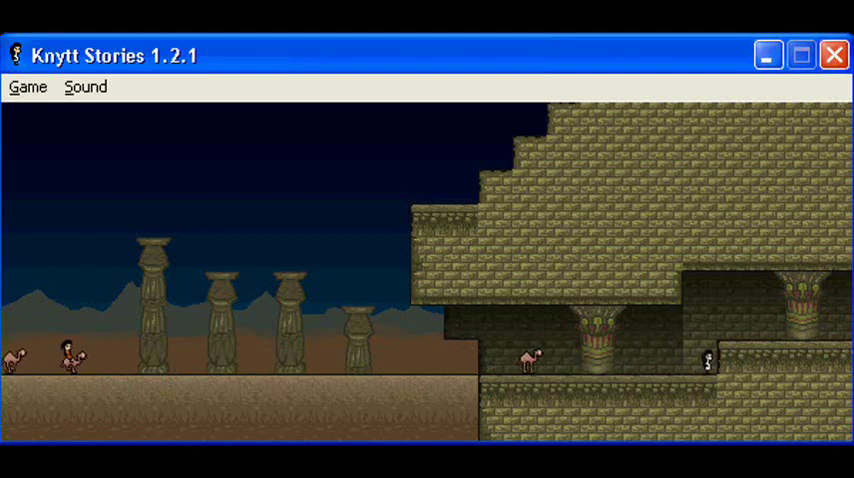
pyautogui.press('Right')
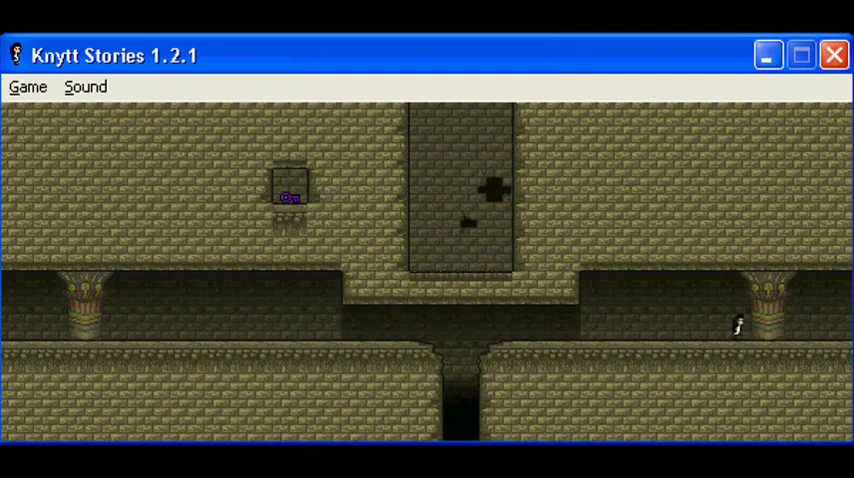
pyautogui.press('Right')
pyautogui.press('Left')
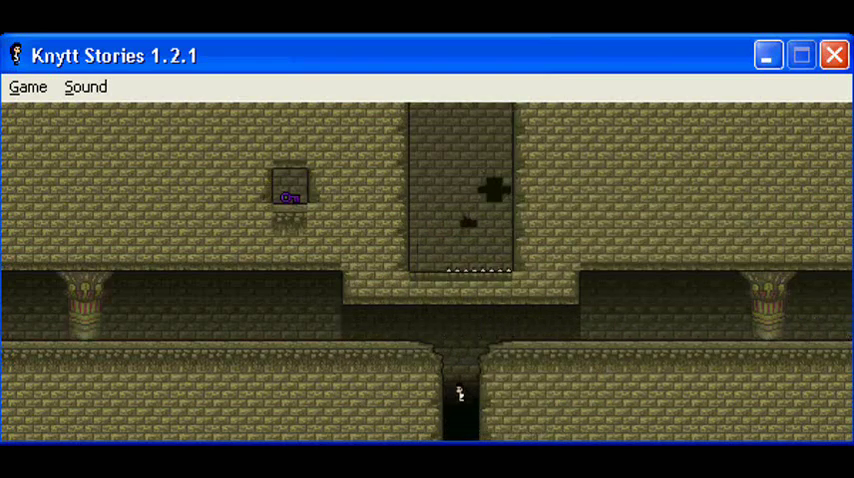
pyautogui.press('Right')
pyautogui.press('Right')
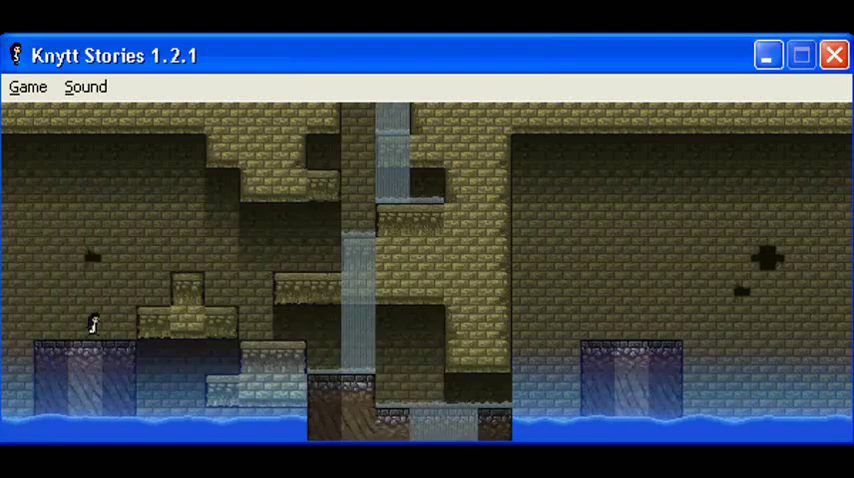
# Jump onto the ledge, hop down, and climb the wall beside the waterfall.
pyautogui.press('s')
pyautogui.press('Right')
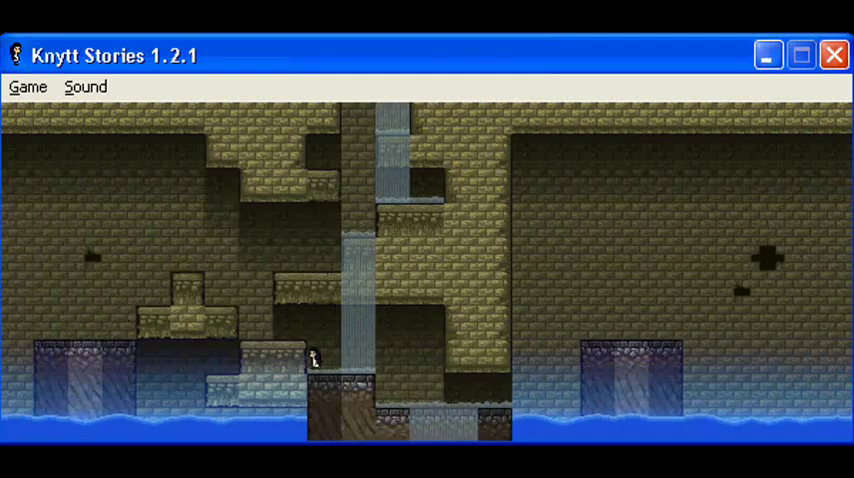
pyautogui.press('Left')
pyautogui.press('Right')
pyautogui.press('s')
pyautogui.press('Up')
# Climb into the room above and onto the ledge on the left.
pyautogui.press('Up')
pyautogui.press('Right')
pyautogui.press('Down')
pyautogui.press('Up')
pyautogui.press('Left')
pyautogui.press('Up')
pyautogui.press('Right')
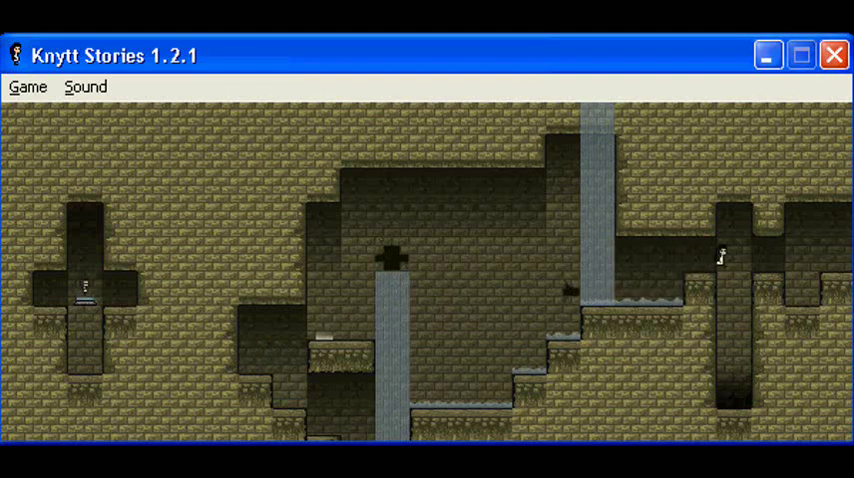
# Move through to the green orb room and try climbing into the room above.
pyautogui.press('Right')
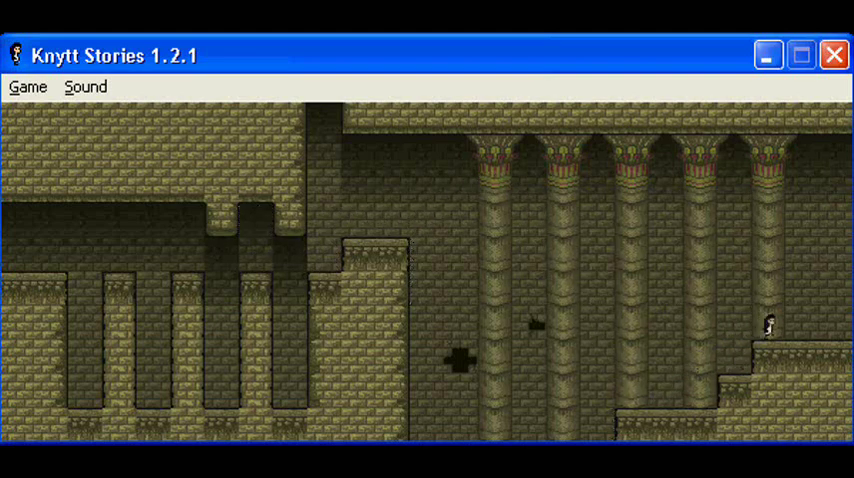
pyautogui.press('Right')
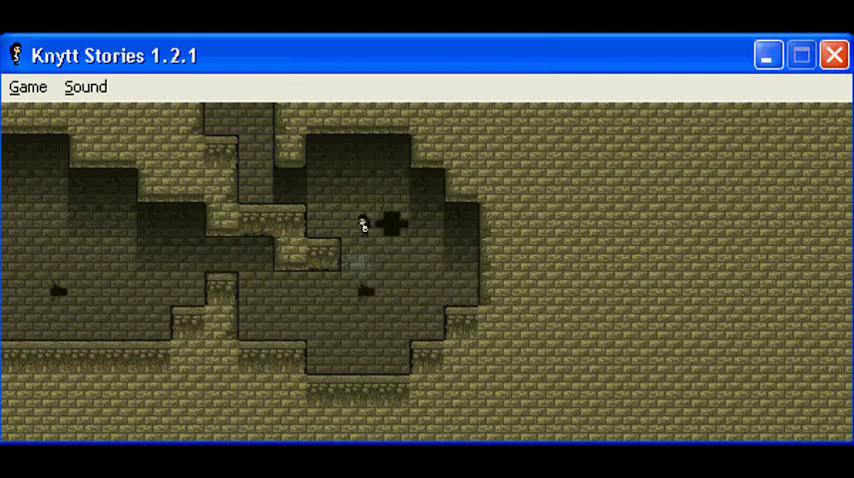
pyautogui.press('Up')
pyautogui.press('Left')
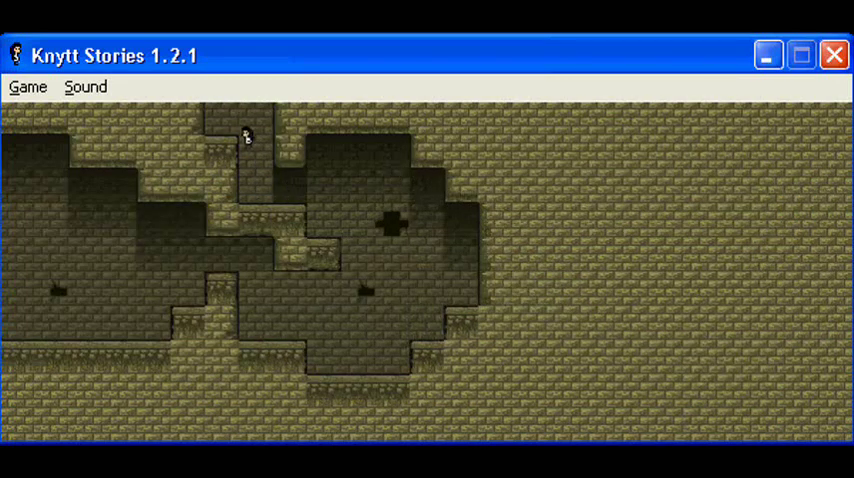
# Drop beside the red spiked platform, climb the right wall, and ride the platform down.
pyautogui.press('Up')
pyautogui.press('Right')
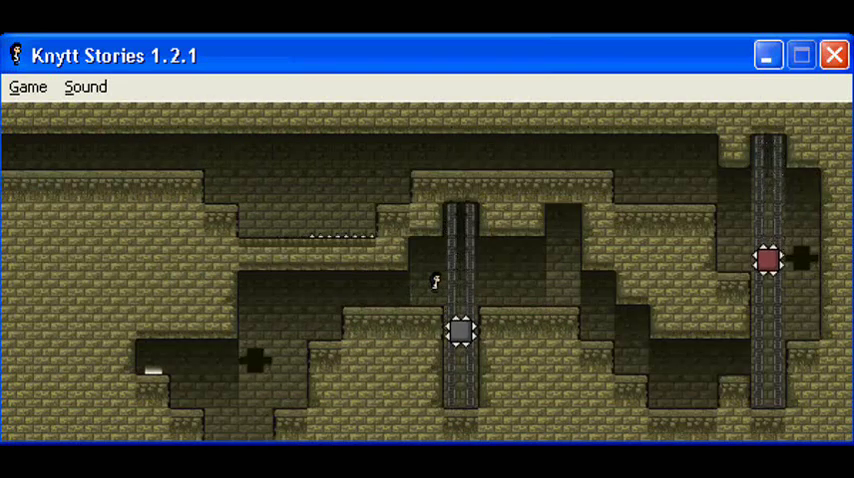
pyautogui.press('Right')
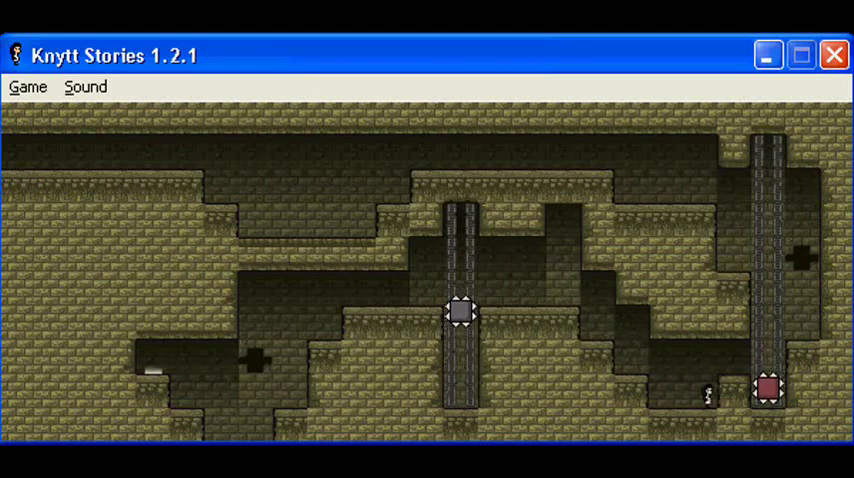
pyautogui.press('Right')
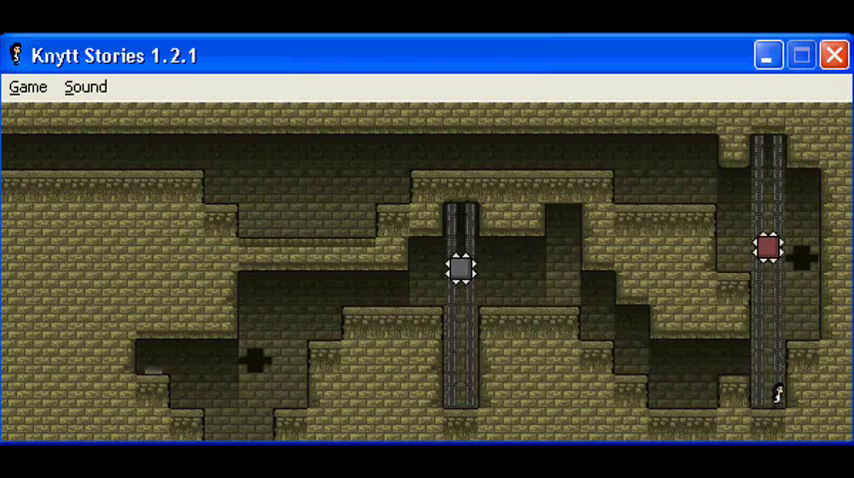
pyautogui.press('Right')
pyautogui.press('Up')
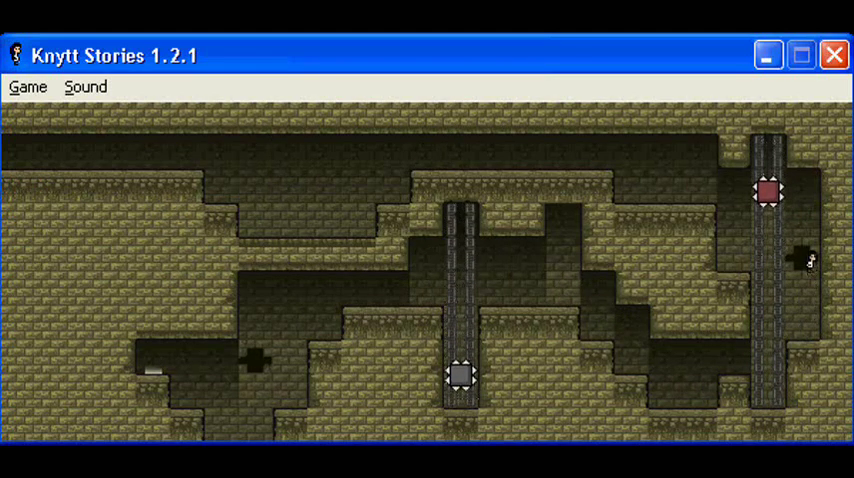
pyautogui.press('Left')
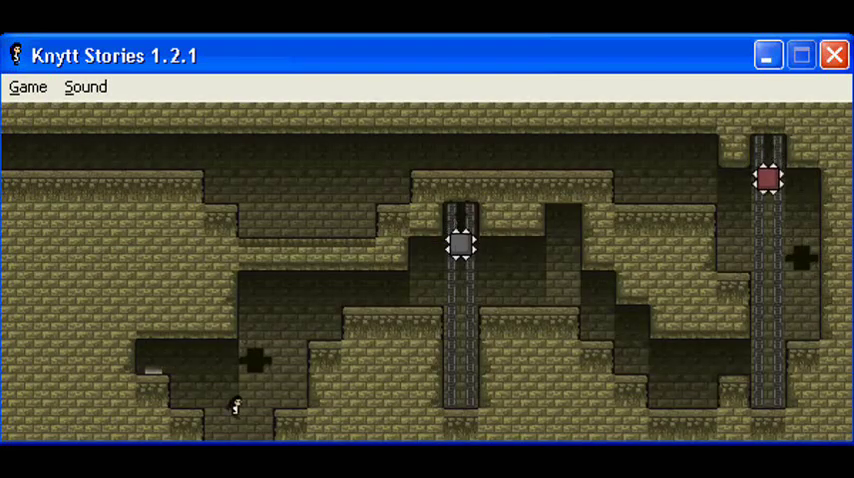
# Climb the ledges to the top corridor and run left into the next room.
pyautogui.press('Right')
pyautogui.press('Right')
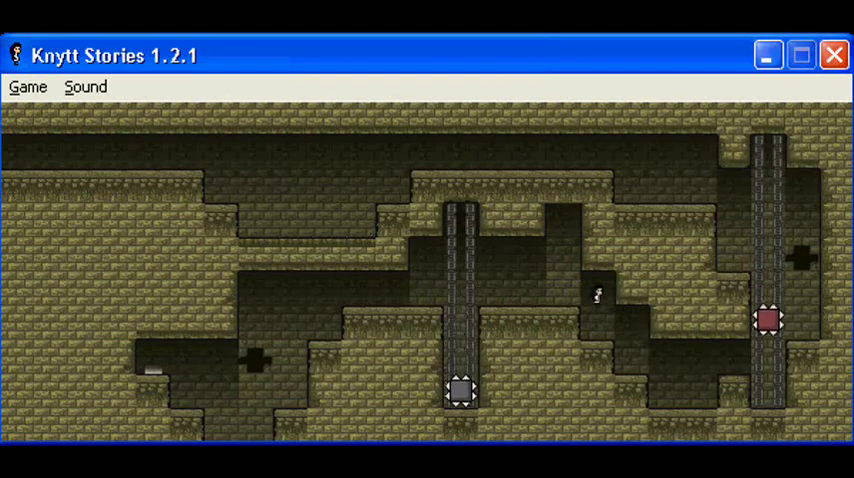
pyautogui.press('Right')
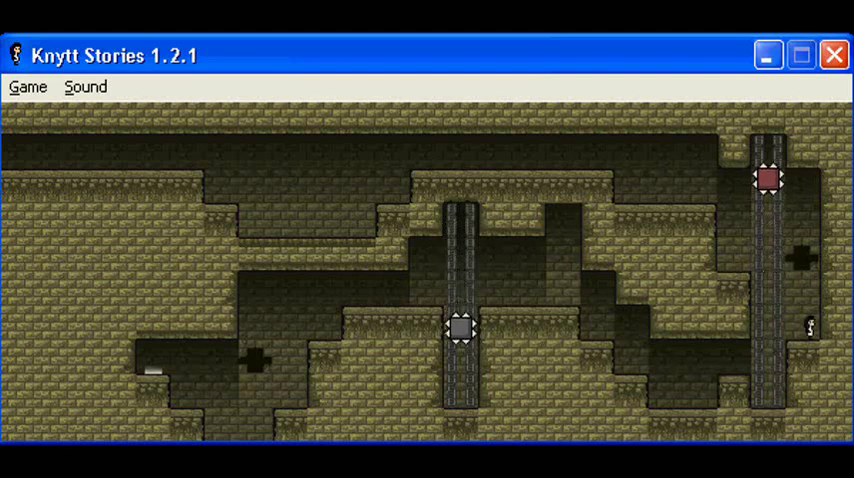
pyautogui.press('Up')
pyautogui.press('Left')
pyautogui.press('Left')
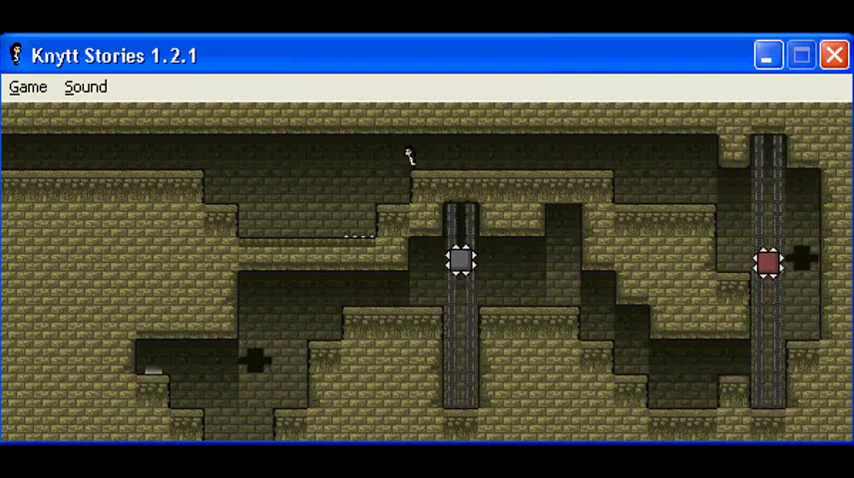
pyautogui.press('Left')
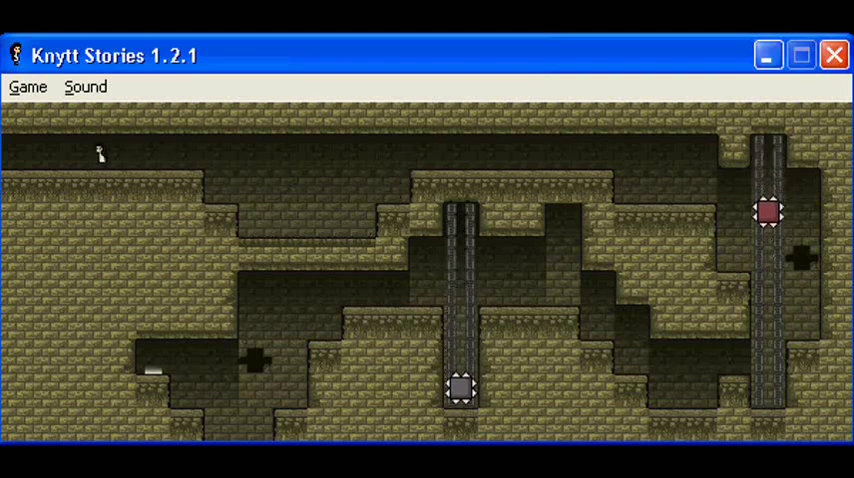
pyautogui.press('Left')
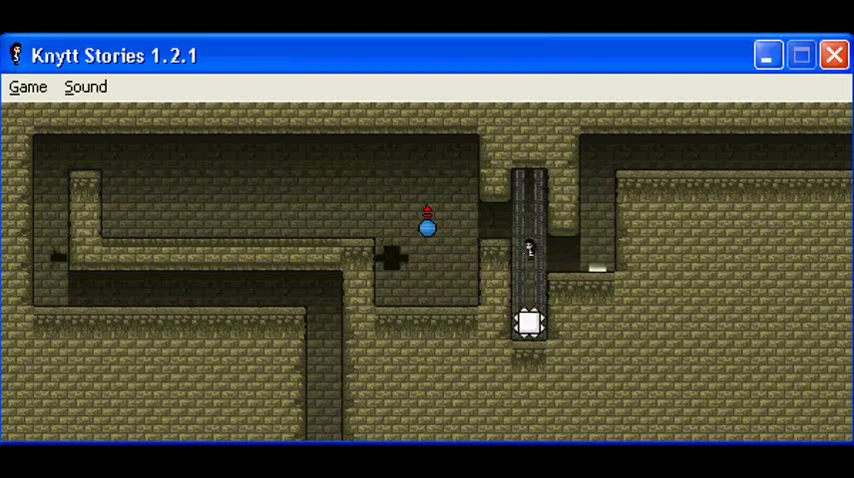
# Collect the blue orb, explore the pillared hall, and fall down the shaft.
pyautogui.press('Left')
pyautogui.press('Left')
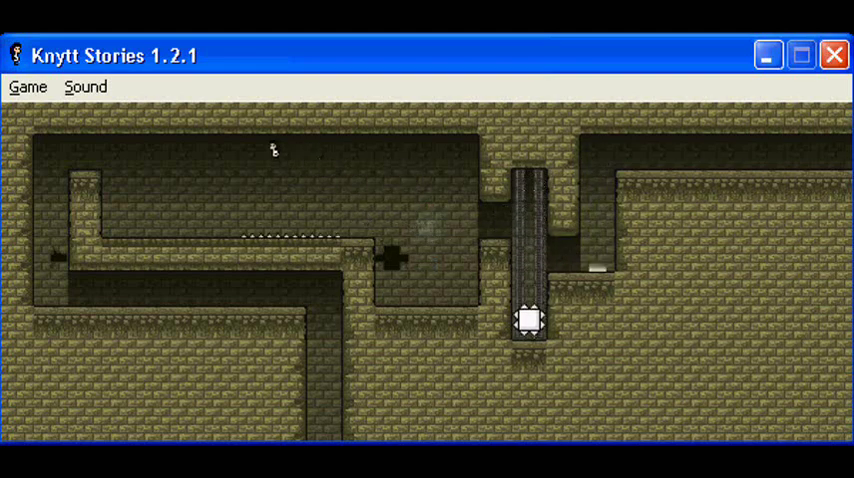
pyautogui.press('Right')
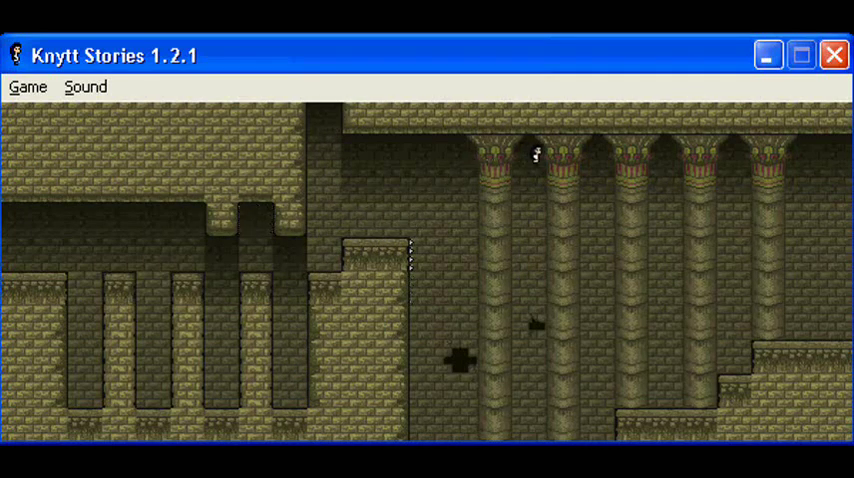
pyautogui.press('Right')
pyautogui.press('Left')
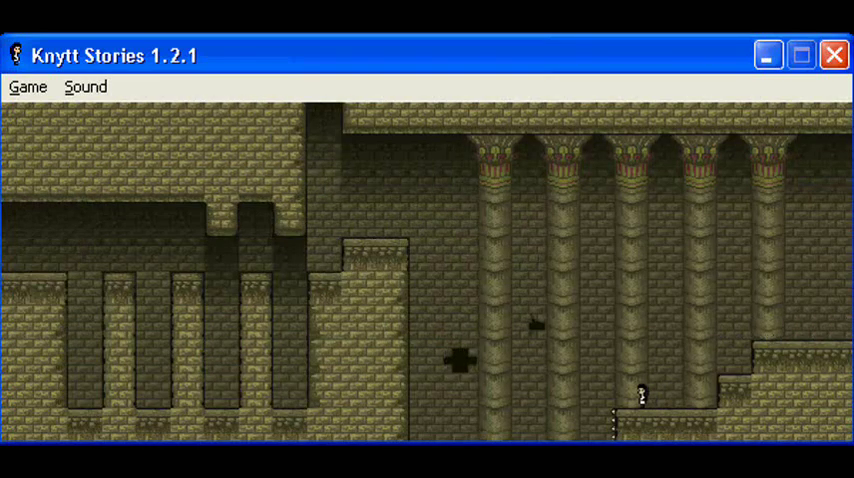
pyautogui.press('Left')
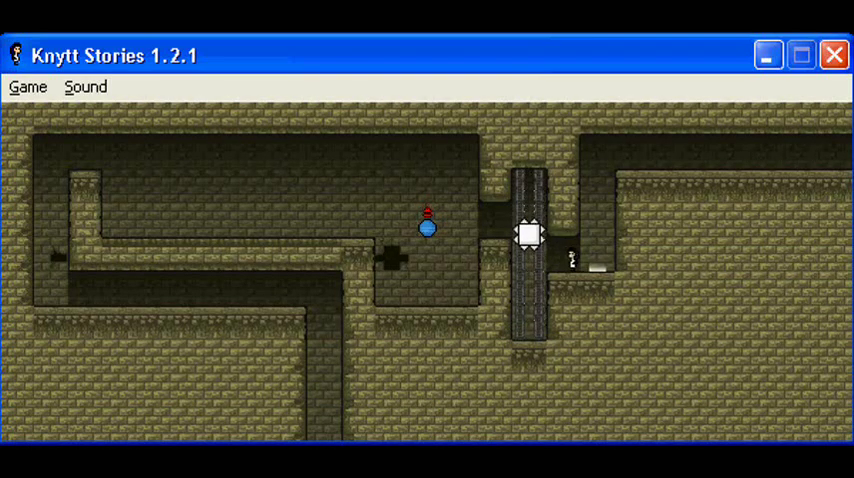
# Cross the elevator shaft, jump for the blue orb, then drop down and walk left.
pyautogui.press('Left')
pyautogui.press('Left')
pyautogui.press('s')
pyautogui.press('Left')
pyautogui.press('Left')
pyautogui.press('Right')
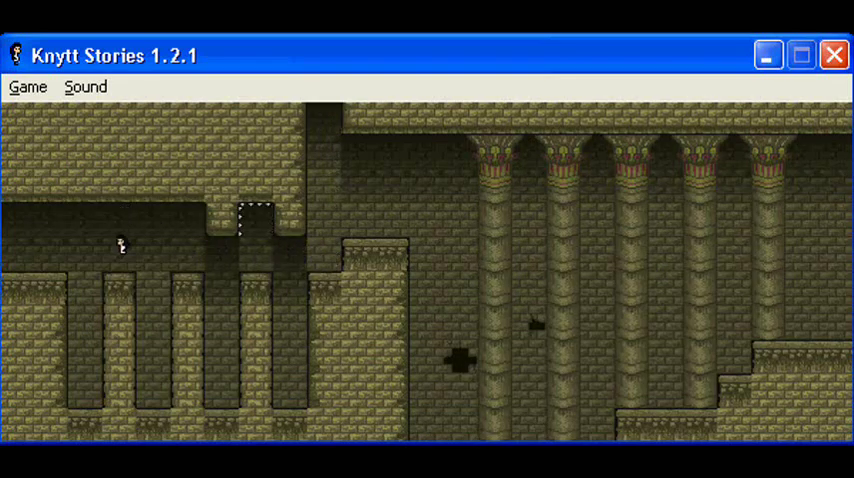
pyautogui.press('Left')
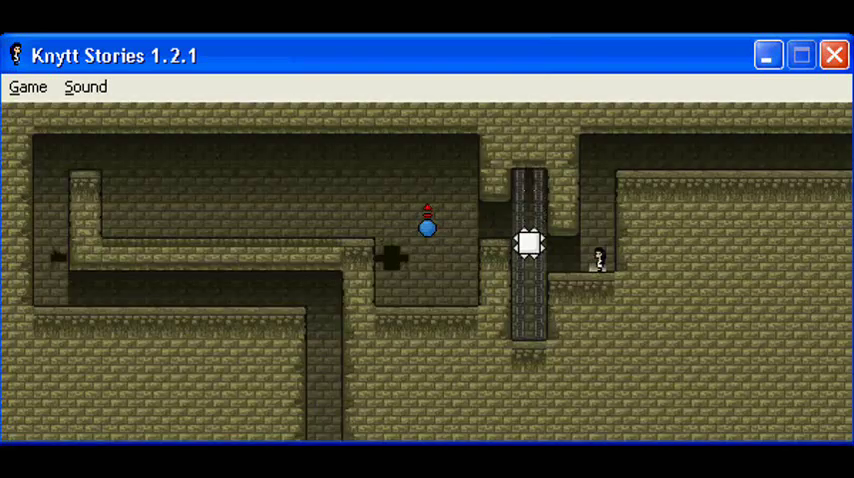
# Cross the elevator to the left chamber and fall down the left shaft.
pyautogui.press('Left')
pyautogui.press('Left')
pyautogui.press('Down')
pyautogui.press('Up')
pyautogui.press('Left')
pyautogui.press('Left')
pyautogui.press('Left')
pyautogui.press('Left')
pyautogui.press('Down')
pyautogui.press('Right')
pyautogui.press('Right')
pyautogui.press('Down')
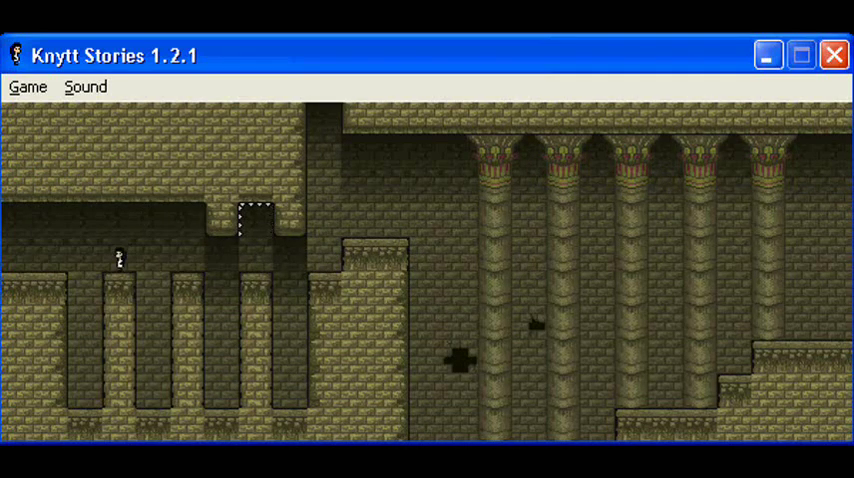
# Drop through the flooded temple rooms, cross the water, and run right.
pyautogui.press('Left')
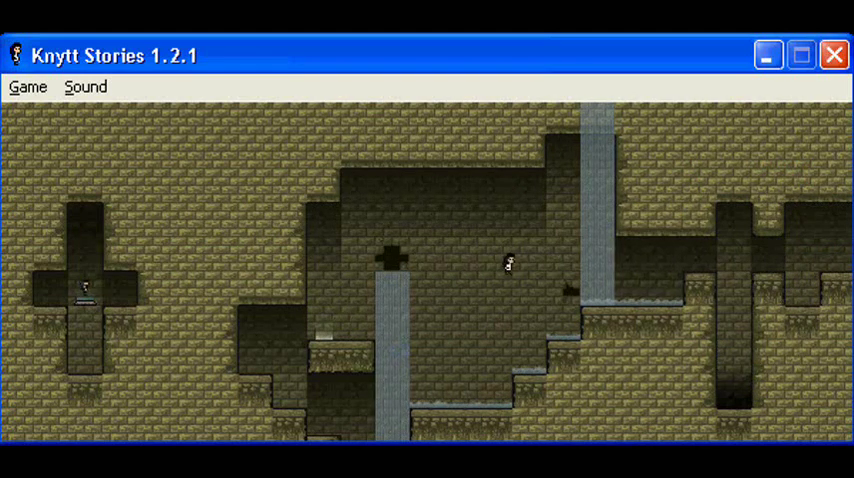
pyautogui.press('Right')
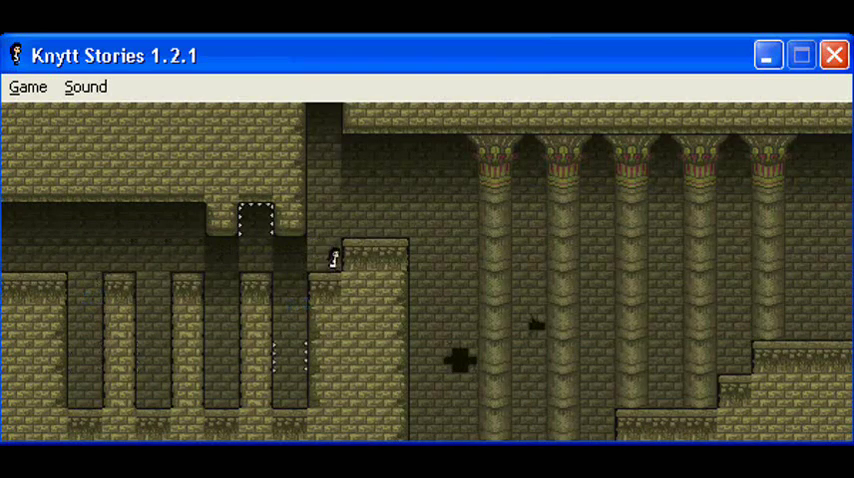
pyautogui.press('Right')
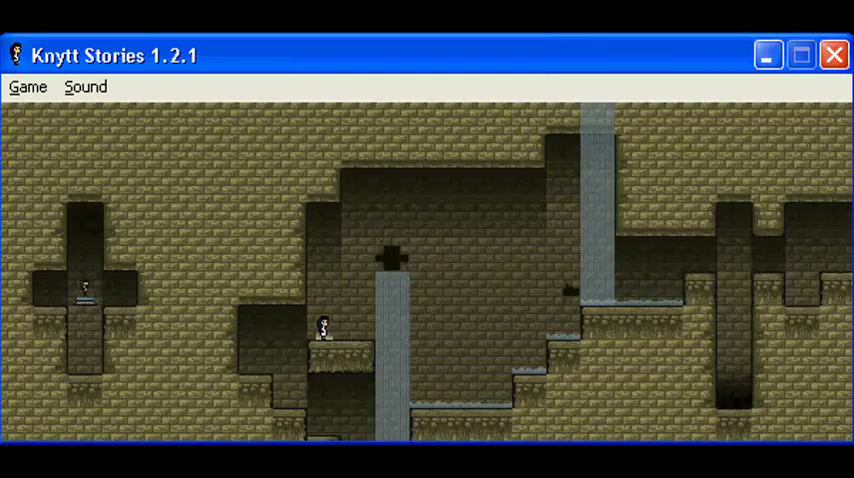
pyautogui.press('Left')
pyautogui.press('Right')
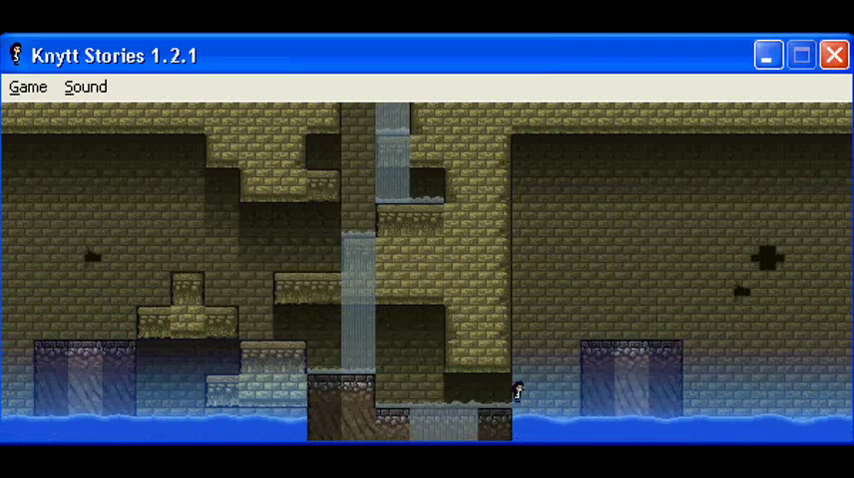
pyautogui.press('s')
pyautogui.press('Right')
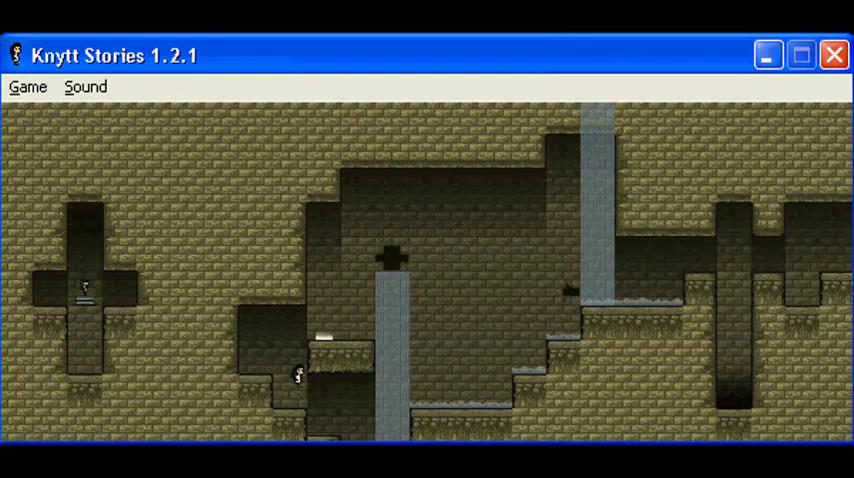
# Drop into the room below and climb up-left across platforms through two rooms.
pyautogui.press('Left')
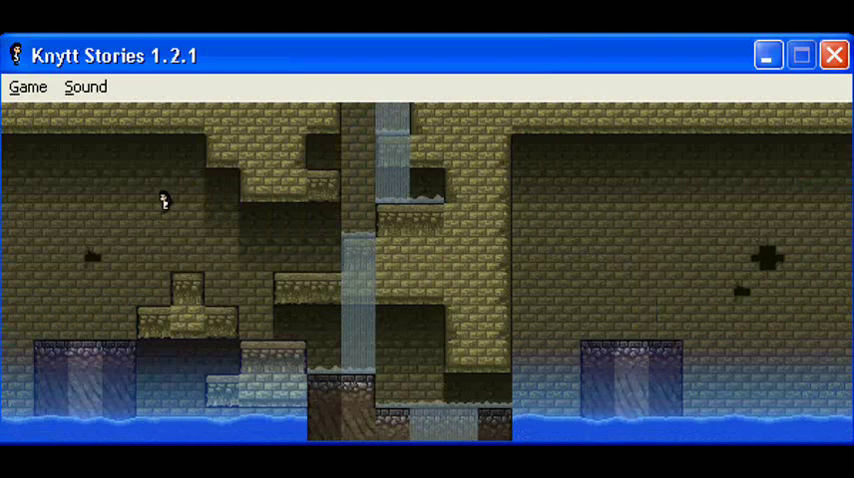
pyautogui.press('Left')
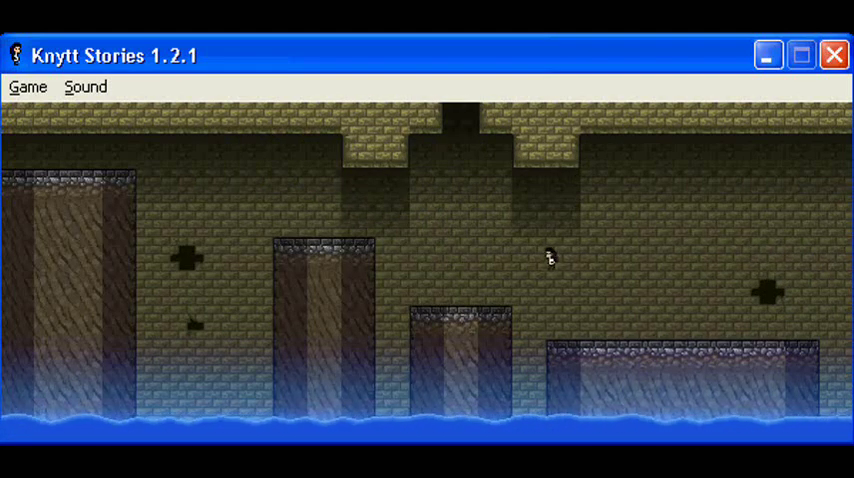
pyautogui.press('Left')
pyautogui.press('s')
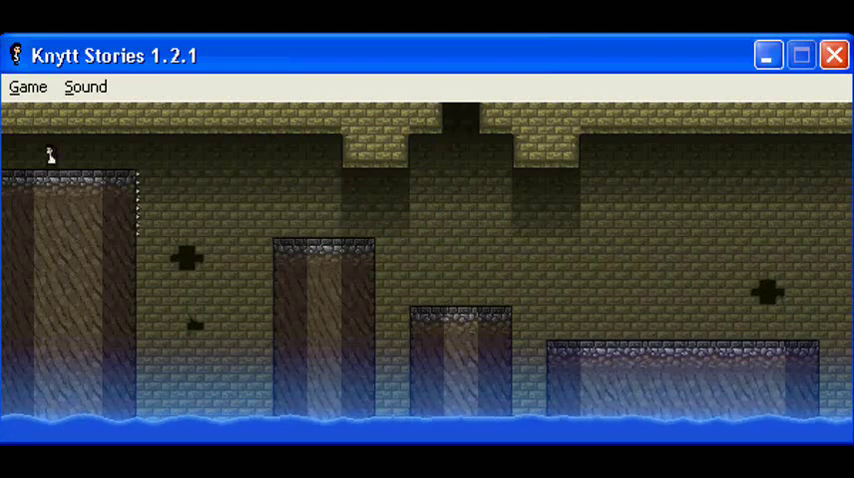
pyautogui.press('Left')
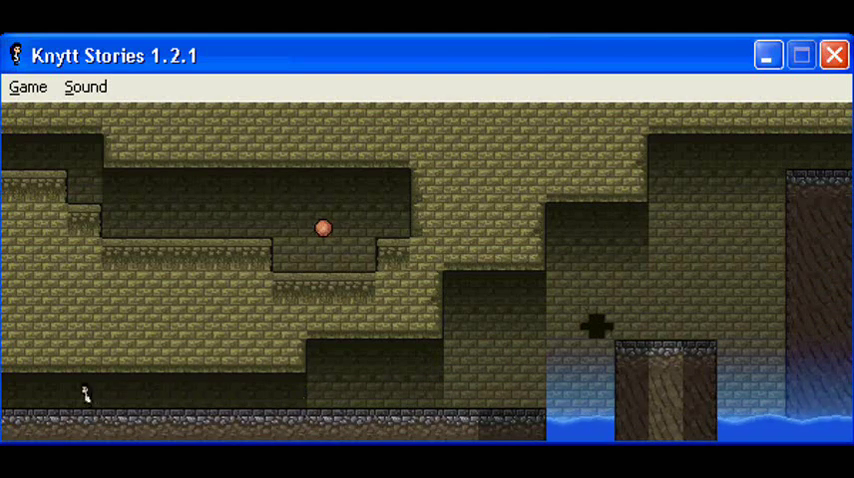
pyautogui.press('Left')
pyautogui.press('Left')
pyautogui.press('s')
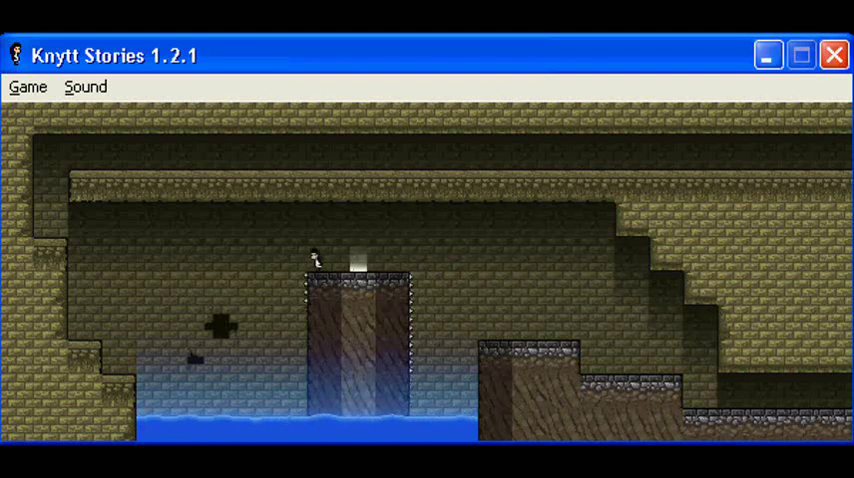
# Climb the left wall out the top and reach the upper corridor's top-left ledge.
pyautogui.press('Left')
pyautogui.press('Up')
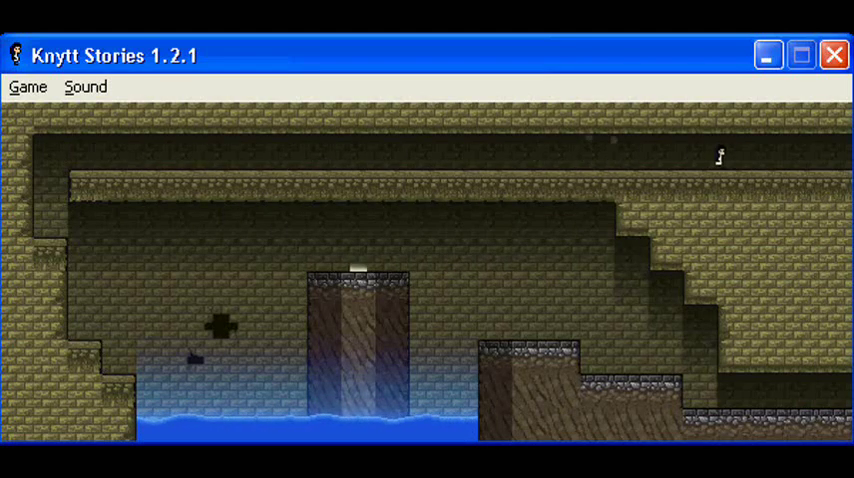
pyautogui.press('Right')
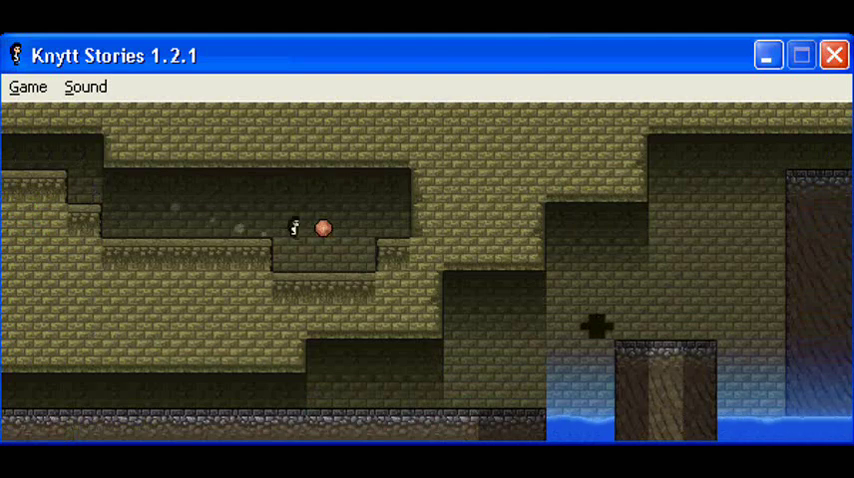
pyautogui.press('Left')
pyautogui.press('Up')
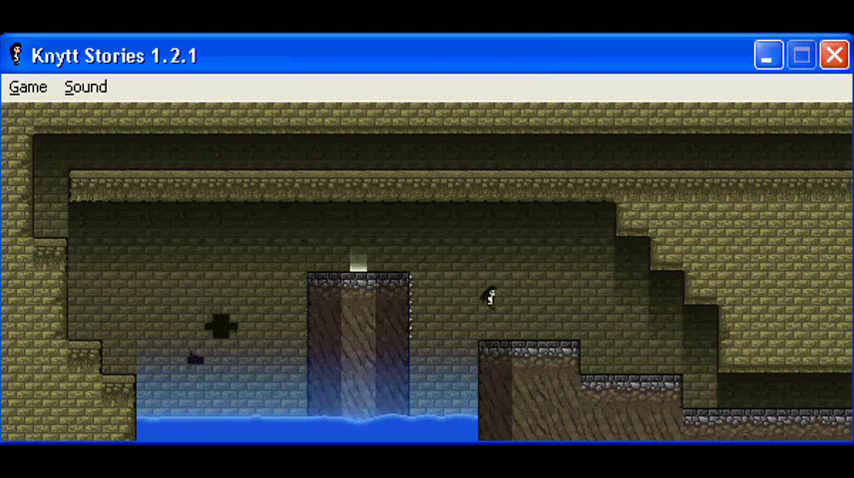
# Reach the top-right ledge, glide right, and rise into the ceiling gap.
pyautogui.press('Right')
pyautogui.press('Right')
pyautogui.press('Up')
pyautogui.press('Right')
pyautogui.press('s')
pyautogui.press('Right')
pyautogui.press('Up')
pyautogui.press('Up')
pyautogui.press('Up')
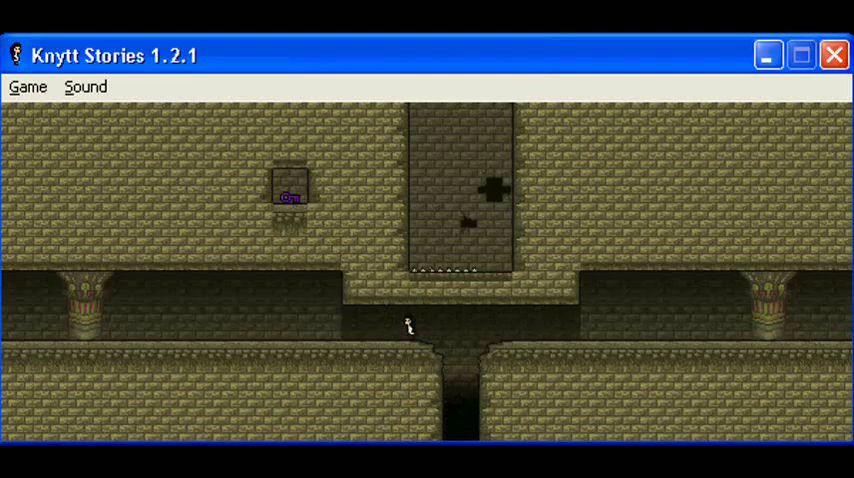
# Walk left through the purple key room and climb onto the higher alcove ledge.
pyautogui.press('Left')
pyautogui.press('s')
pyautogui.press('Right')
pyautogui.press('Right')
pyautogui.press('s')
pyautogui.press('Right')
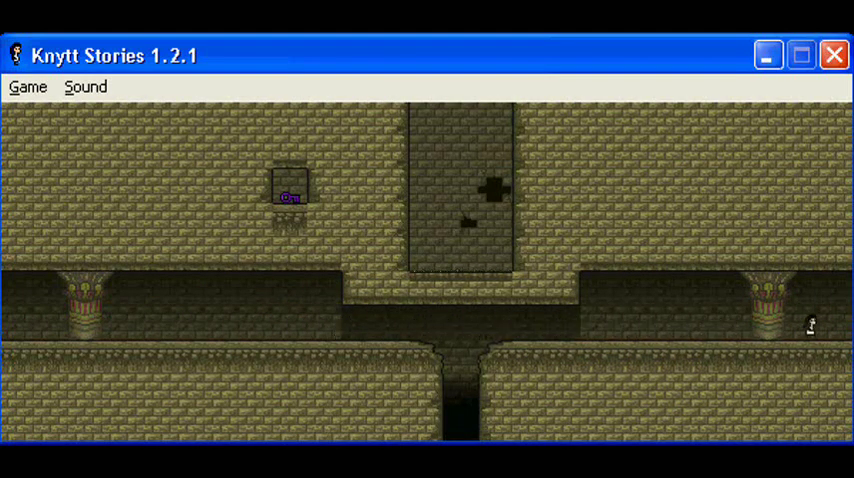
# Exit right and step onto the purple pad to shift the statue room.
pyautogui.press('Right')
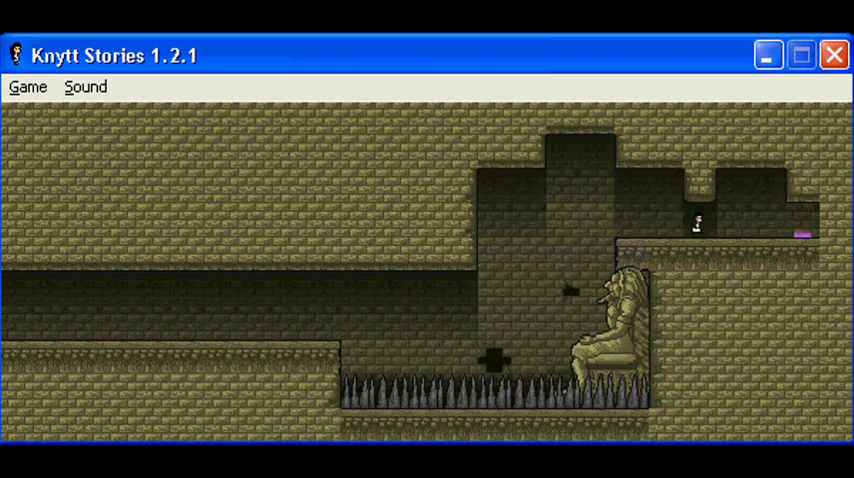
pyautogui.press('Right')
pyautogui.press('Left')
pyautogui.press('Left')
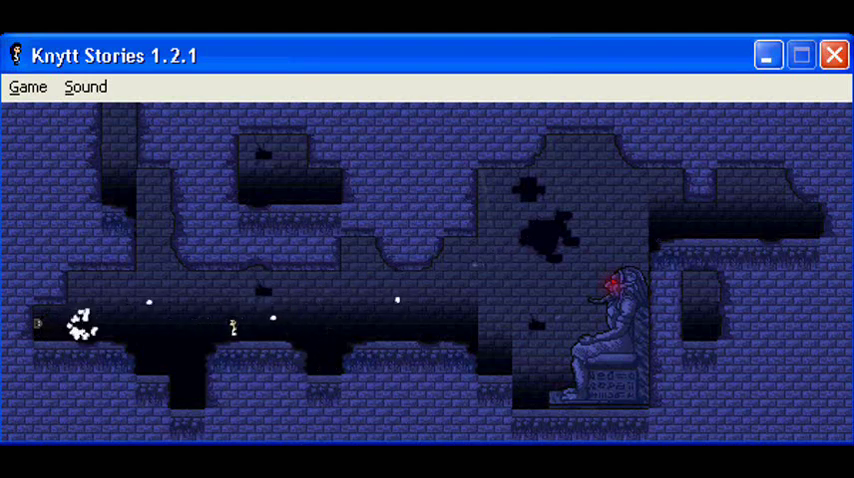
# Drop into the left pit, climb the left shaft, and run right along the corridor.
pyautogui.press('Left')
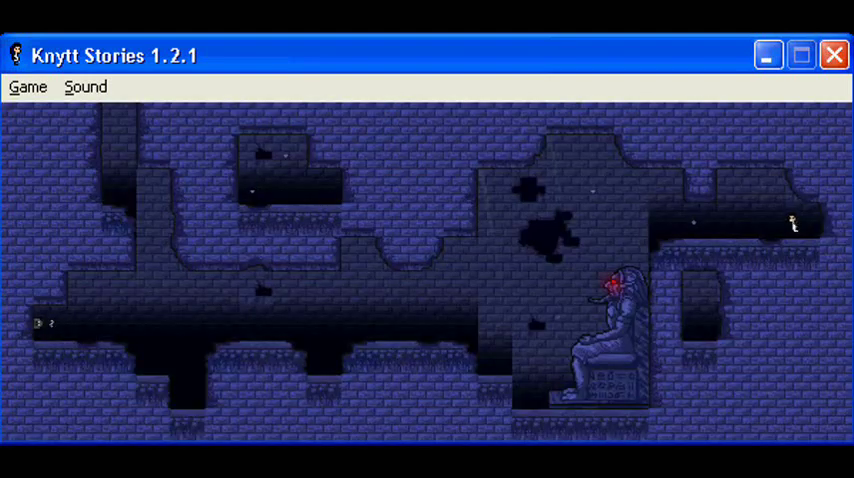
pyautogui.press('Left')
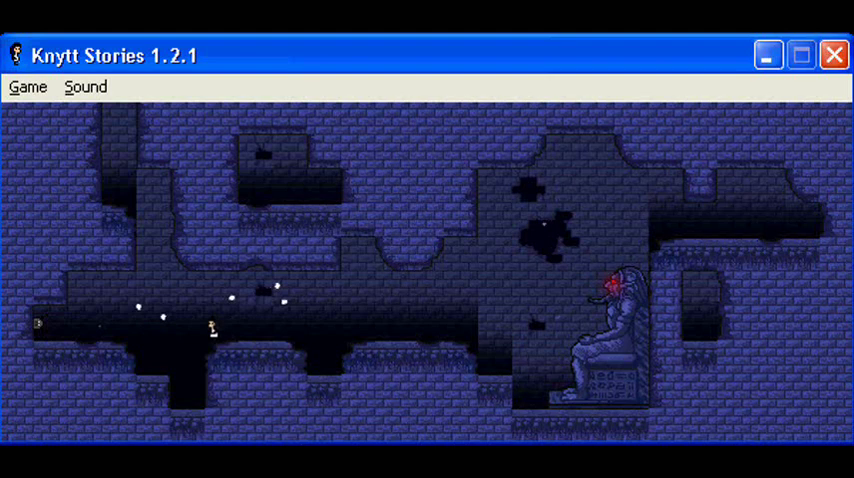
pyautogui.press('Left')
pyautogui.press('Up')
pyautogui.press('Up')
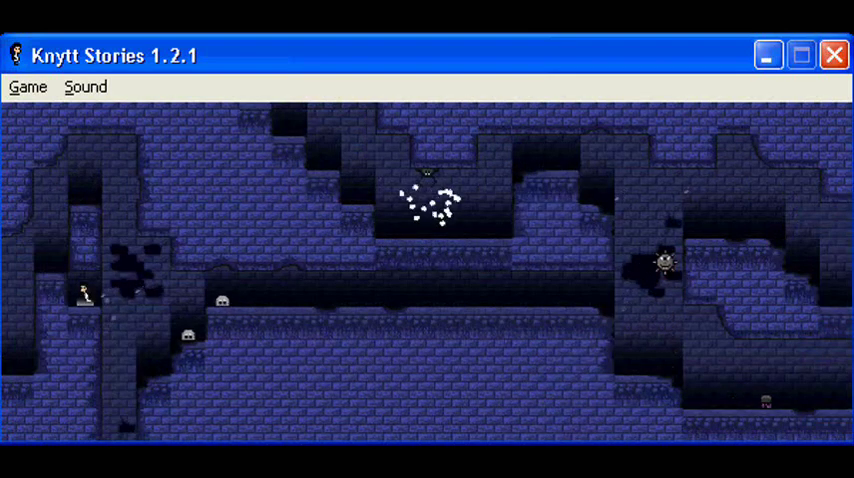
pyautogui.press('Right')
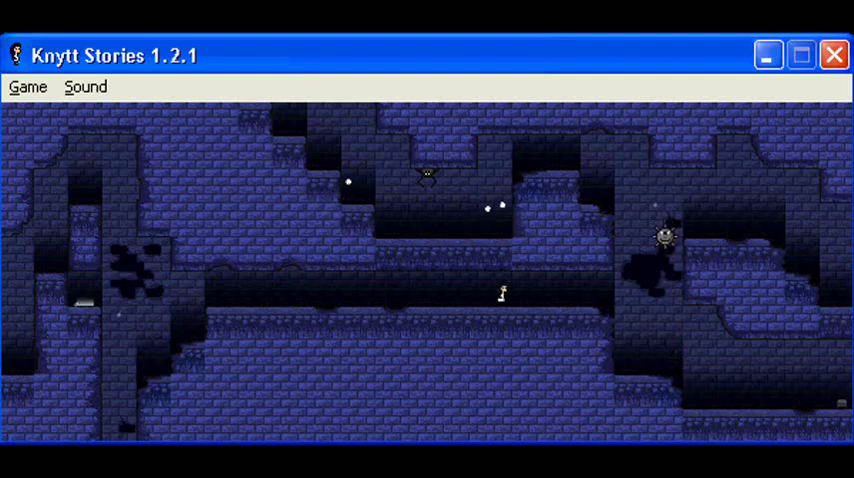
# Climb to the top-left ledge of the next room, then cross right and climb the right wall.
pyautogui.press('Left')
pyautogui.press('Up')
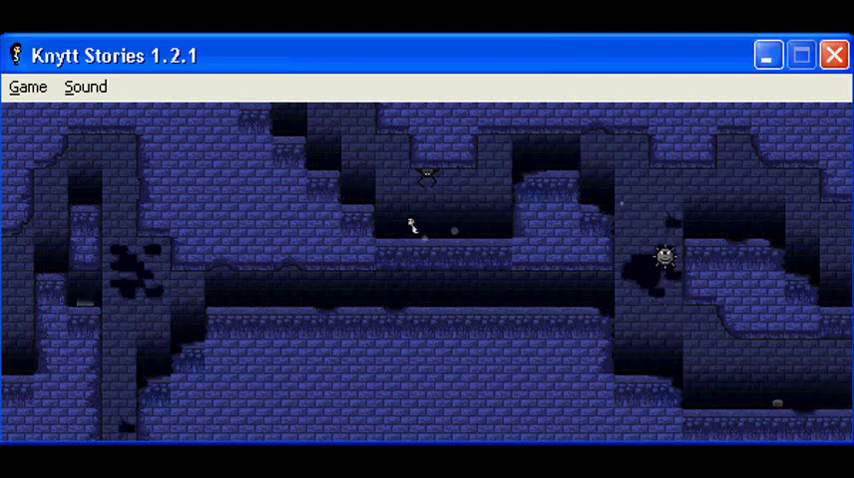
pyautogui.press('Up')
pyautogui.press('Left')
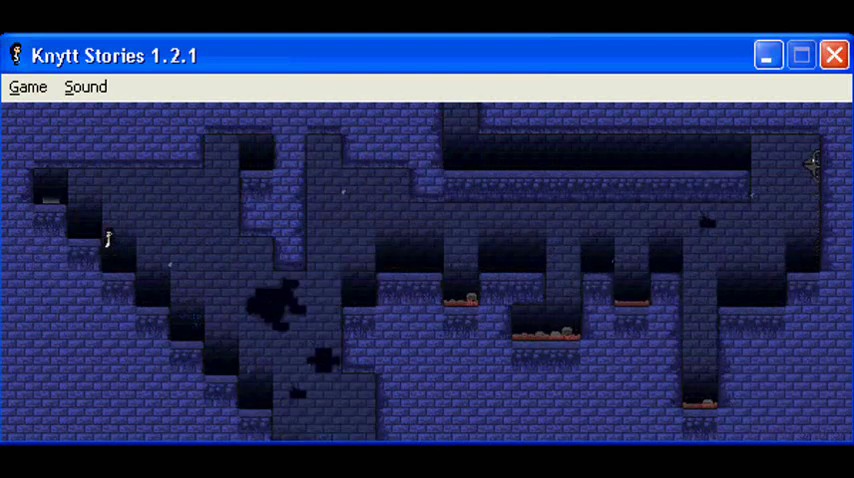
pyautogui.press('Right')
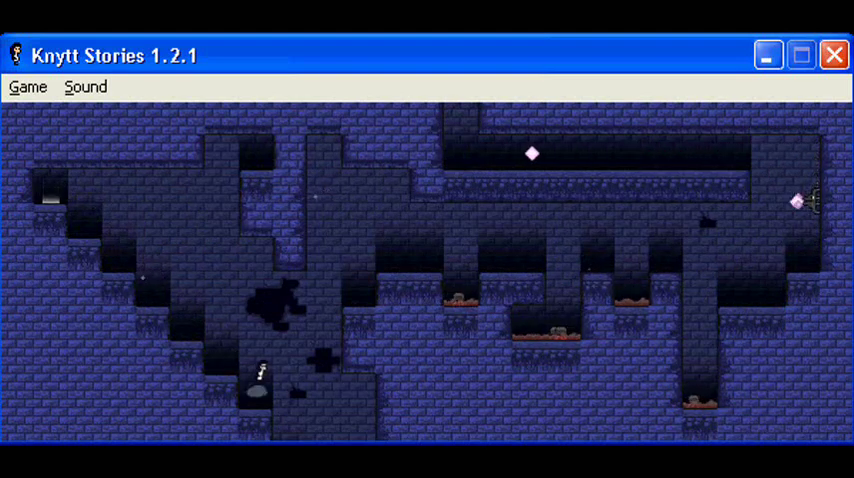
pyautogui.press('Right')
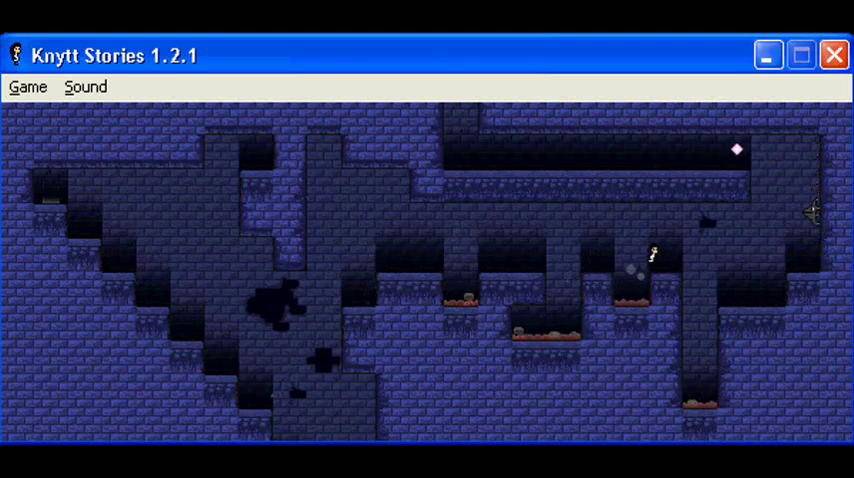
pyautogui.press('Up')
pyautogui.press('Up')
# Run left along the upper corridor and exit back to the sandy brick rooms.
pyautogui.press('Left')
pyautogui.press('Up')
pyautogui.press('Right')
pyautogui.press('Right')
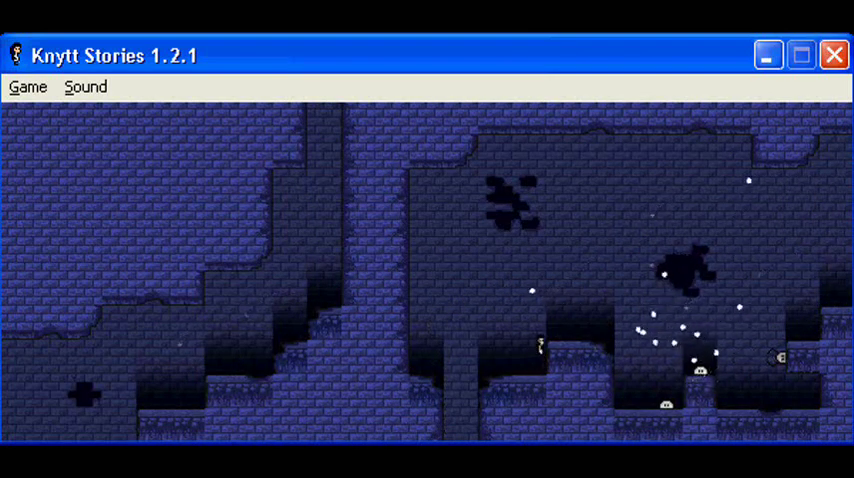
pyautogui.press('Right')
pyautogui.press('Up')
pyautogui.press('Right')
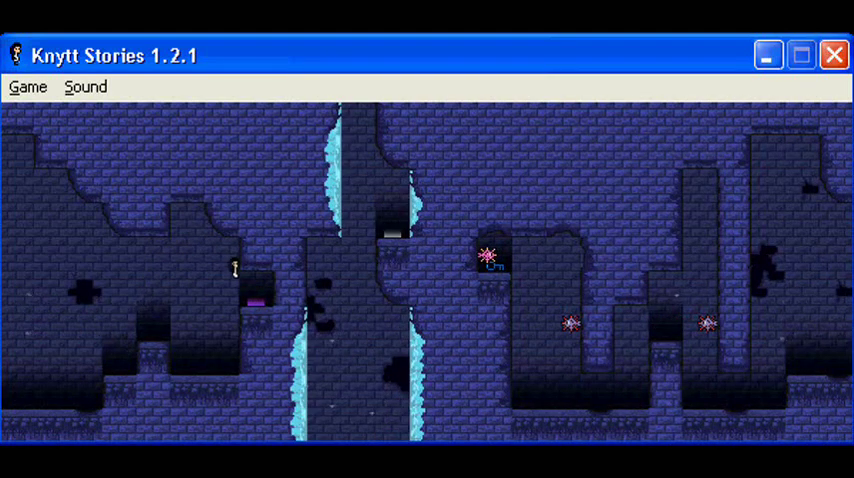
pyautogui.press('Down')
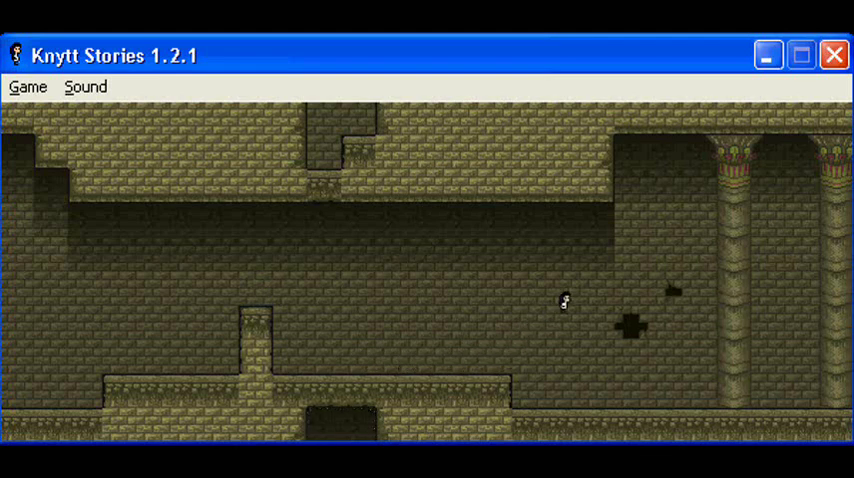
# Run right past the seated statue and jump across the first pillars.
pyautogui.press('Right')
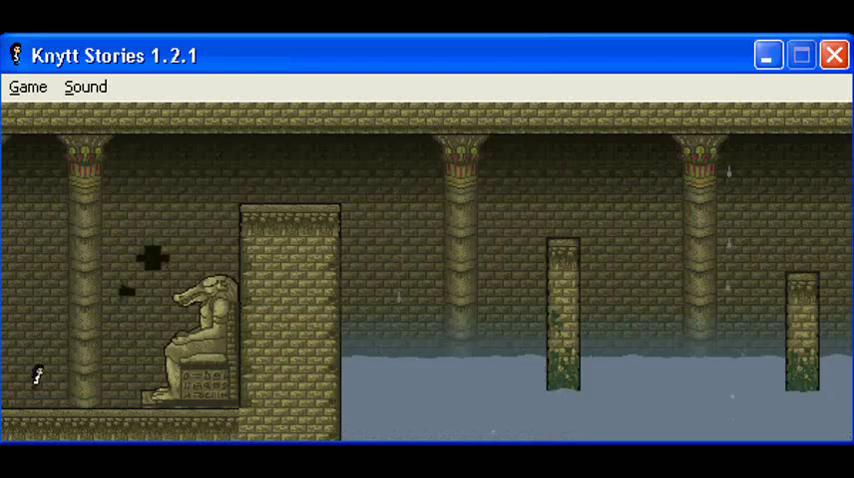
pyautogui.press('Right')
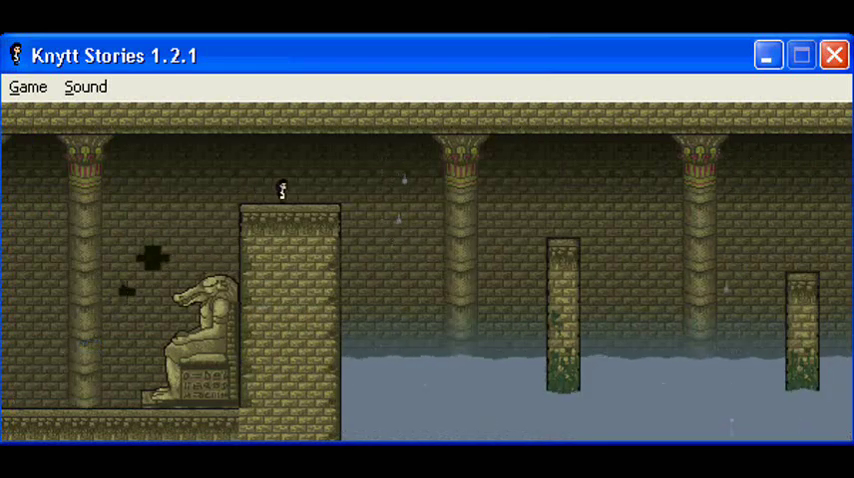
pyautogui.press('Right')
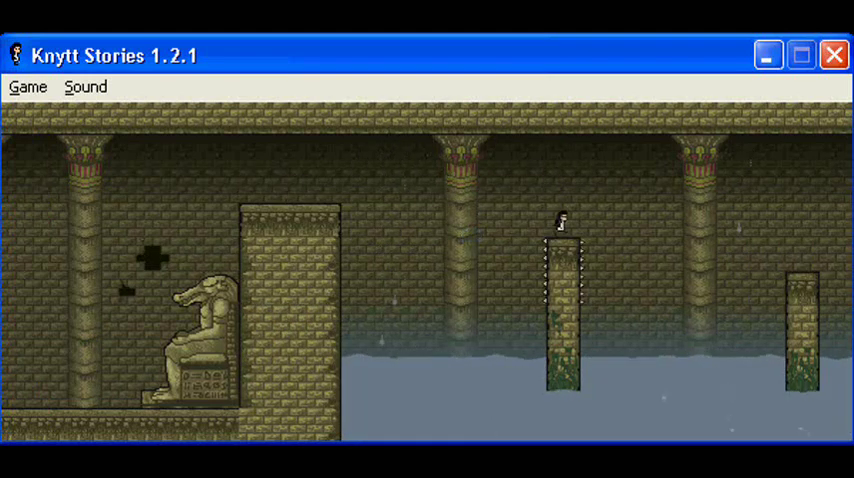
pyautogui.press('Right')
pyautogui.press('Right')
# Hop across the left, middle and right pillars over the water.
pyautogui.press('s')
pyautogui.press('Right')
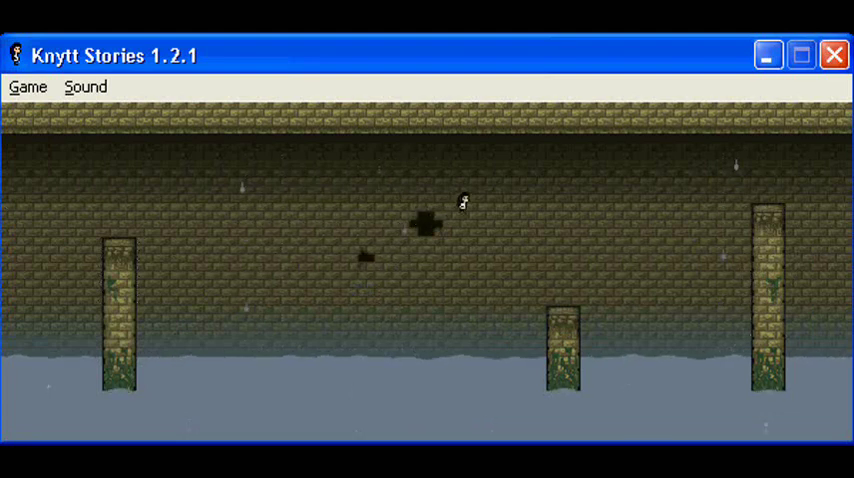
pyautogui.press('Right')
pyautogui.press('s')
pyautogui.press('Right')
pyautogui.press('Right')
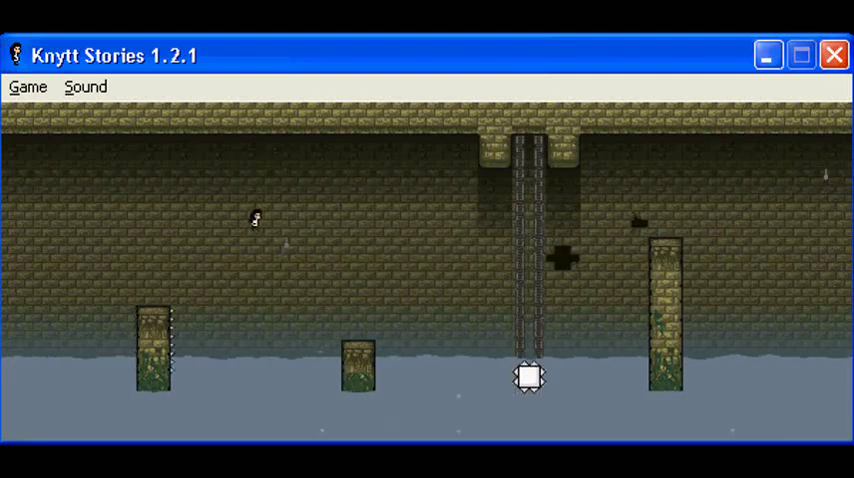
pyautogui.press('Right')
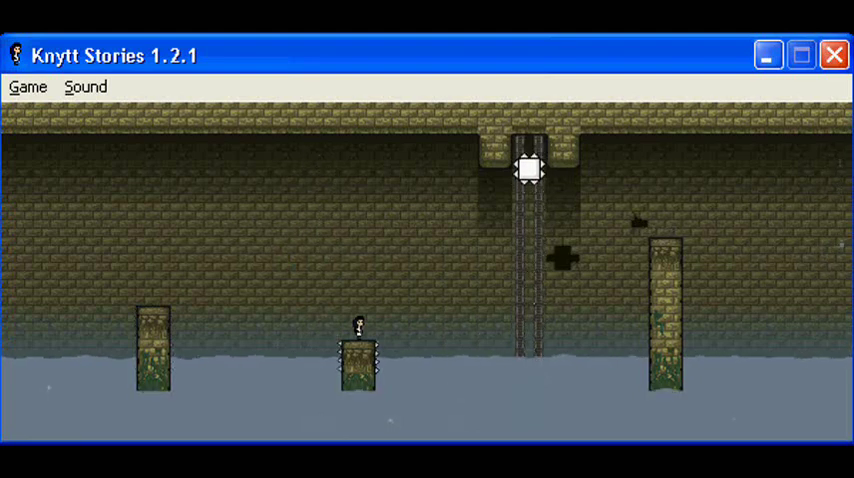
# Jump past the spiked block into the moving-platform room and attempt the crossing.
pyautogui.press('s')
pyautogui.press('Right')
pyautogui.press('Right')
pyautogui.press('s')
pyautogui.press('Right')
pyautogui.press('Right')
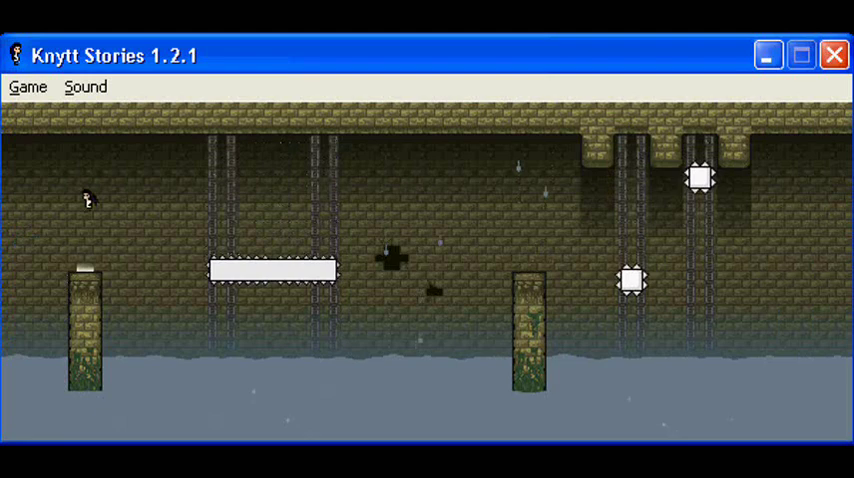
pyautogui.press('Right')
pyautogui.press('Right')
pyautogui.press('s')
pyautogui.press('Right')
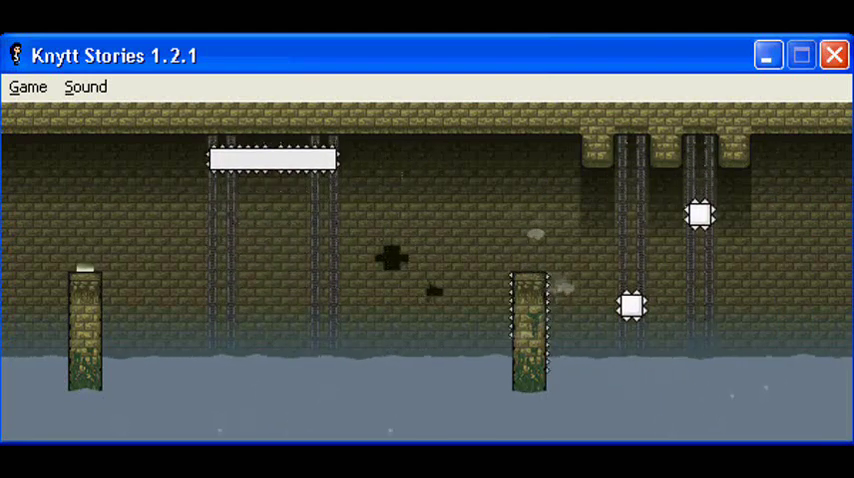
# After restarting, jump over the spiked platform onto the right pillar and reach the far wall.
pyautogui.press('Escape')
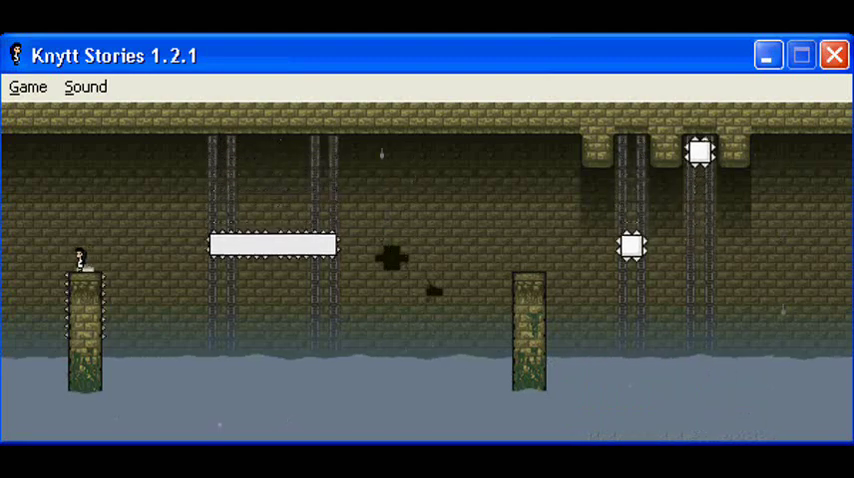
pyautogui.press('Right')
pyautogui.press('s')
pyautogui.press('Right')
pyautogui.press('Right')
pyautogui.press('Right')
pyautogui.press('Right')
pyautogui.press('s')
pyautogui.press('Right')
pyautogui.press('Right')
pyautogui.press('Right')
# Climb the stepped terrain and pass into the blue ruined temple room.
pyautogui.press('s')
pyautogui.press('Right')
pyautogui.press('Right')
pyautogui.press('Right')
pyautogui.press('s')
pyautogui.press('Right')
pyautogui.press('Down')
# Climb beside the pillar to its top and walk left along the upper ledge.
pyautogui.press('Left')
pyautogui.press('Left')
pyautogui.press('Left')
pyautogui.press('s')
pyautogui.press('Up')
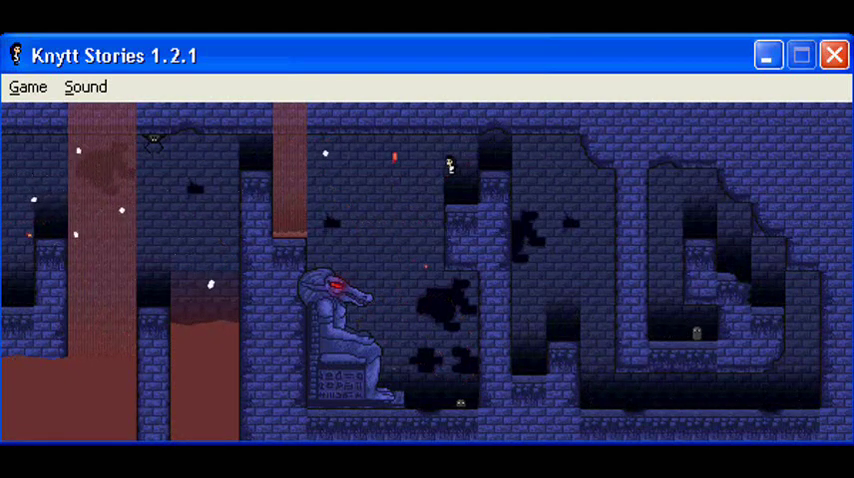
pyautogui.press('Left')
pyautogui.press('Left')
pyautogui.press('Left')
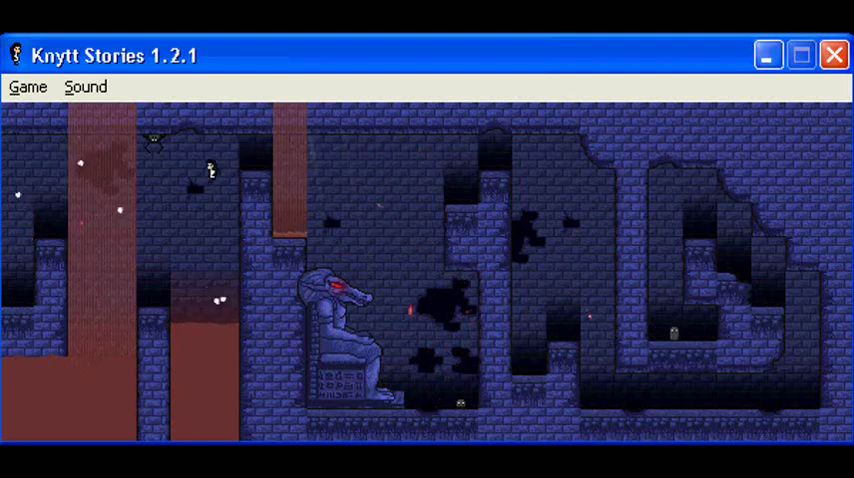
pyautogui.press('Left')
pyautogui.press('Left')
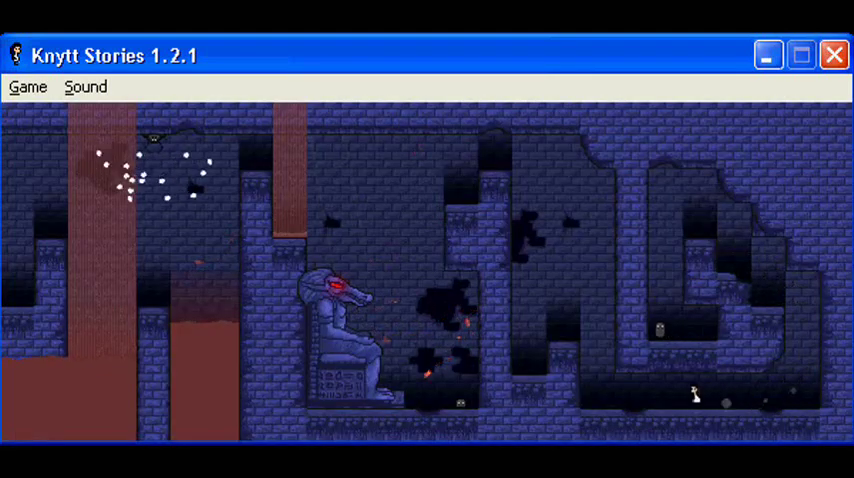
# After respawning, climb the wall again and run left to the far wall.
pyautogui.press('Right')
pyautogui.press('Right')
pyautogui.press('Right')
pyautogui.press('Right')
pyautogui.press('Left')
pyautogui.press('Left')
pyautogui.press('Up')
pyautogui.press('Up')
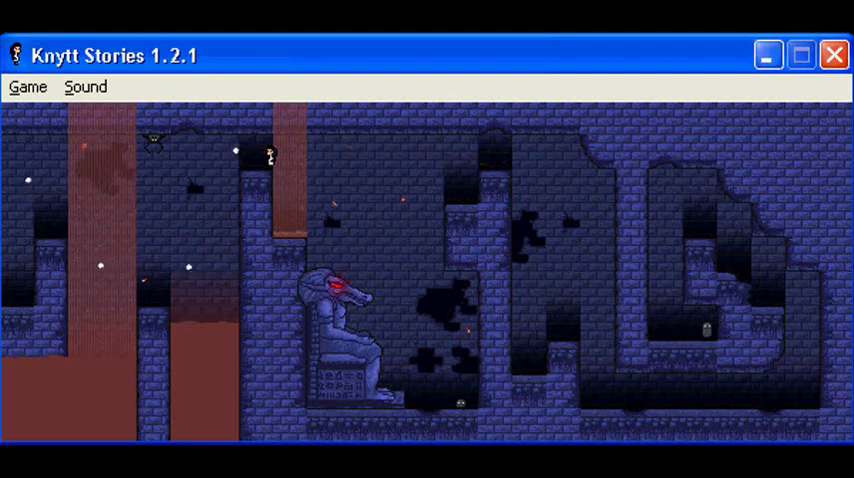
pyautogui.press('Left')
pyautogui.press('Left')
pyautogui.press('Left')
pyautogui.press('Left')
pyautogui.press('Left')
pyautogui.press('Left')
# Jump past the plant creatures and drop through the gaps to the lower platforms.
pyautogui.press('s')
pyautogui.press('Left')
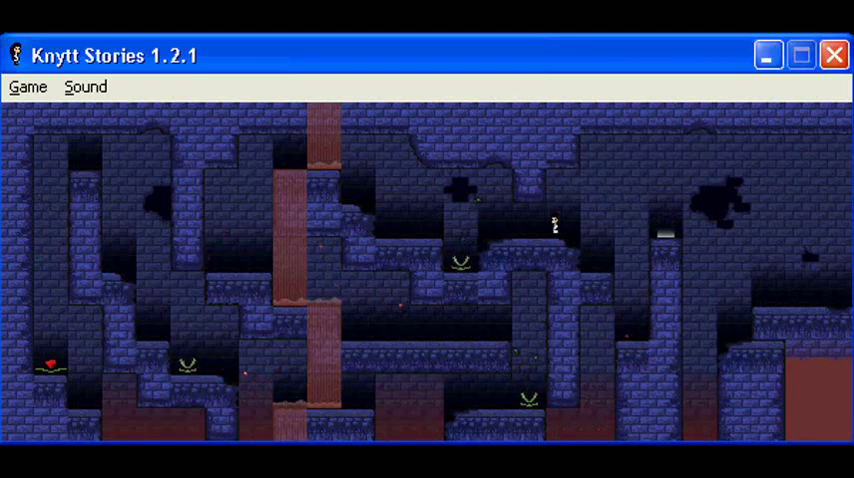
pyautogui.press('Left')
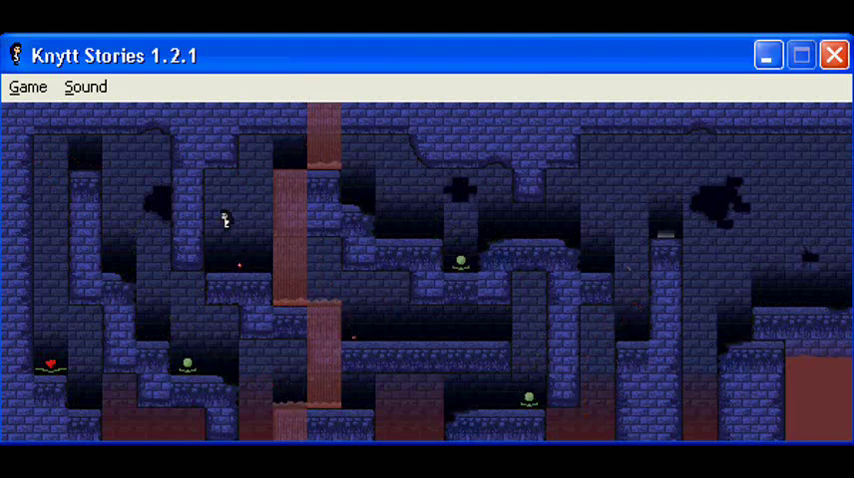
pyautogui.press('Right')
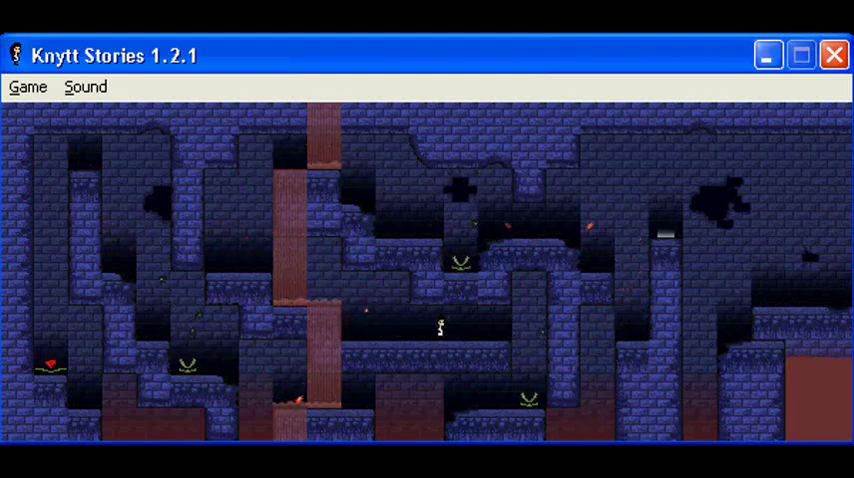
pyautogui.press('Down')
pyautogui.press('Left')
pyautogui.press('Left')
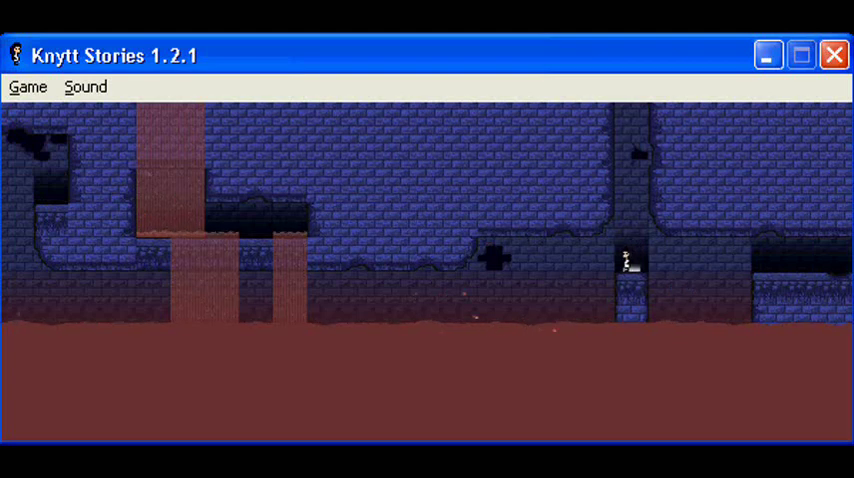
# Climb the shaft and the far left wall into the pillar room on the left.
pyautogui.press('Up')
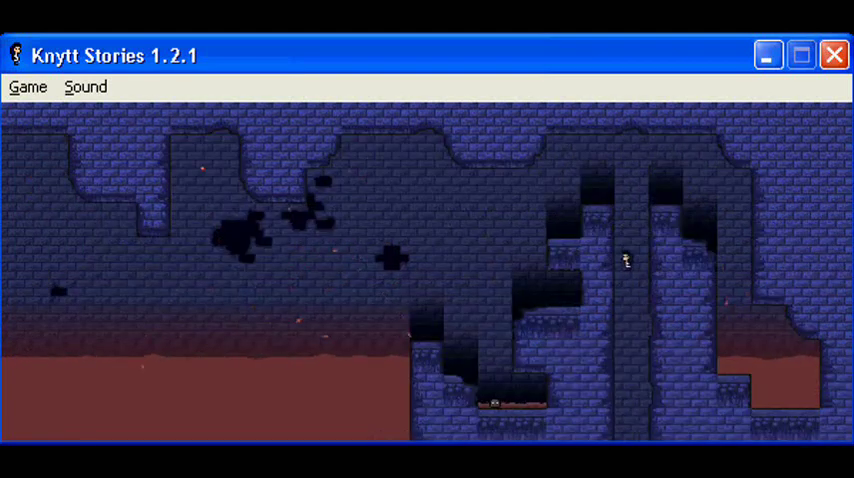
pyautogui.press('Left')
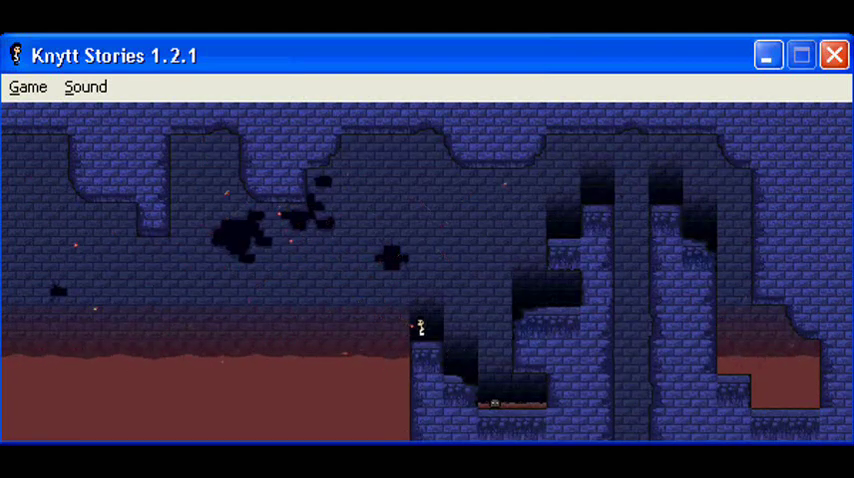
pyautogui.press('Left')
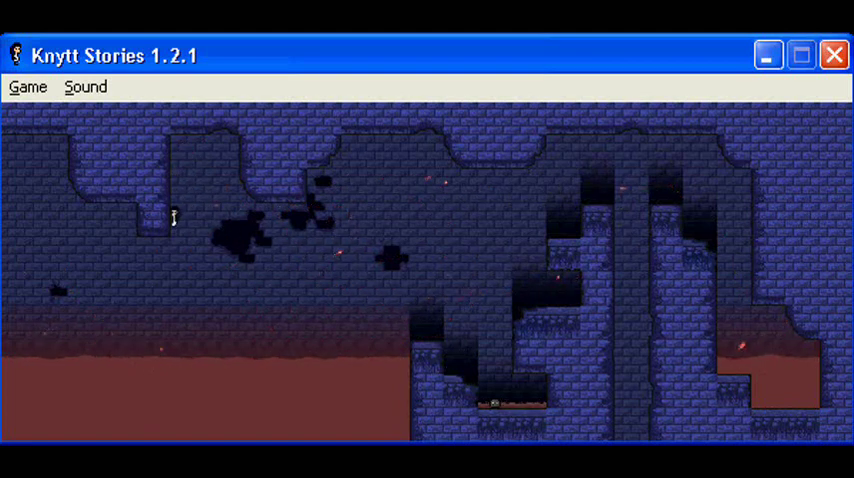
pyautogui.press('Left')
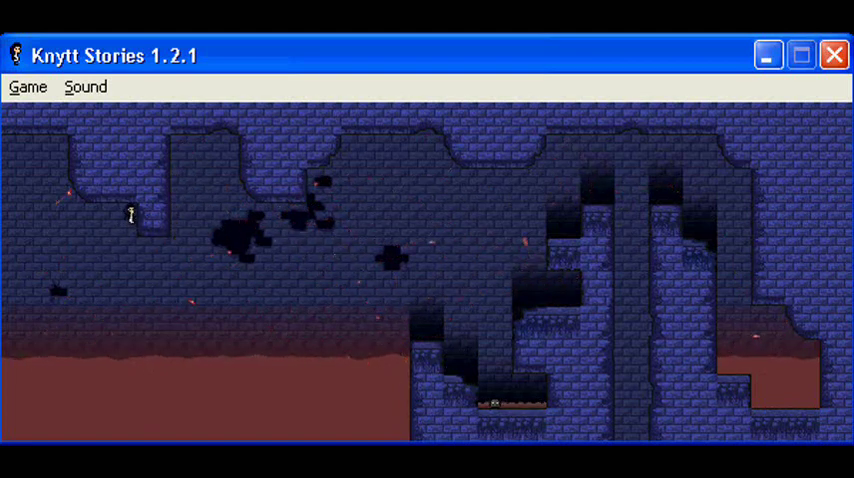
pyautogui.press('Left')
pyautogui.press('Up')
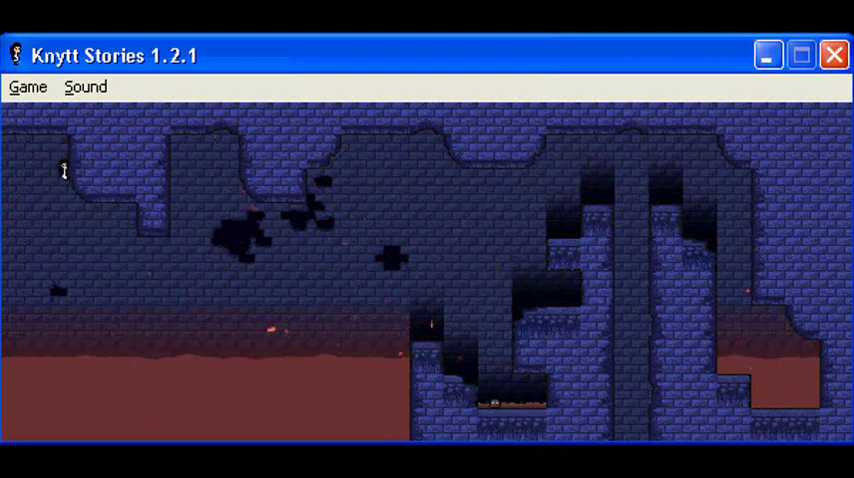
pyautogui.press('Left')
# Cross the pillar tops above the red liquid and exit through the left edge.
pyautogui.press('Left')
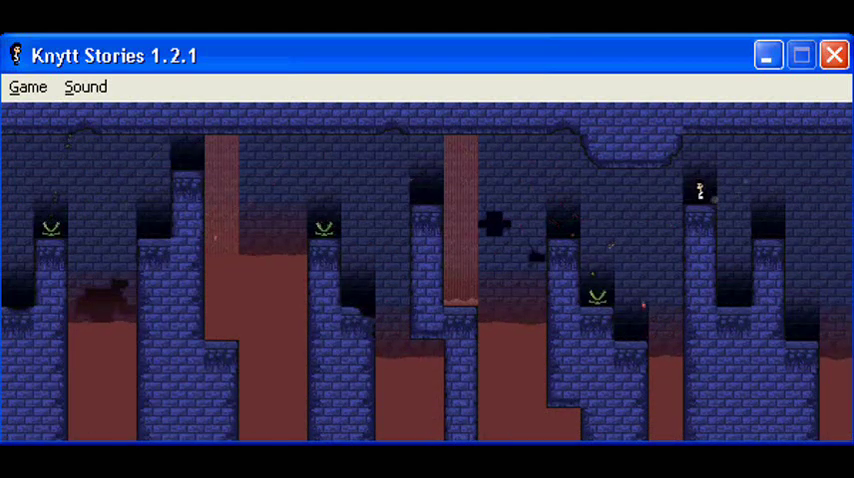
pyautogui.press('Left')
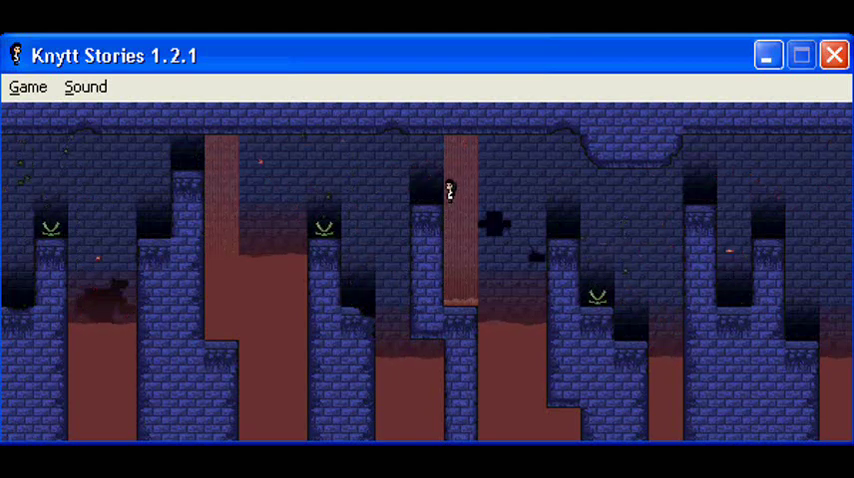
pyautogui.press('Left')
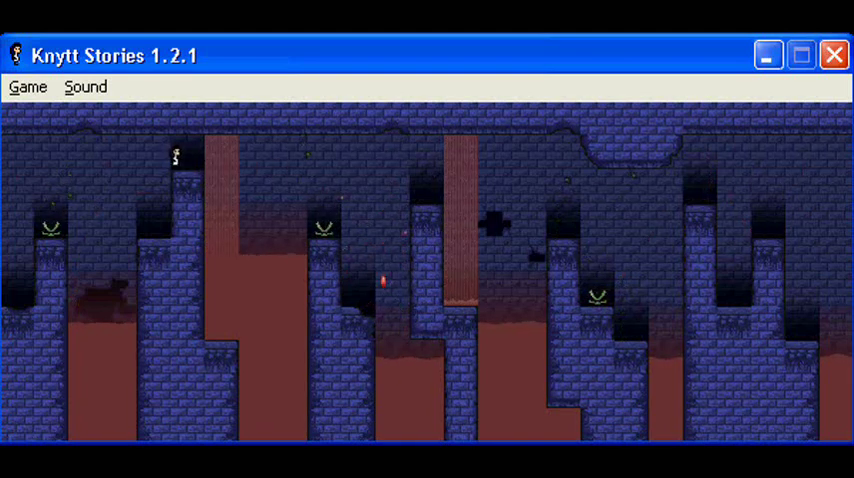
pyautogui.press('Left')
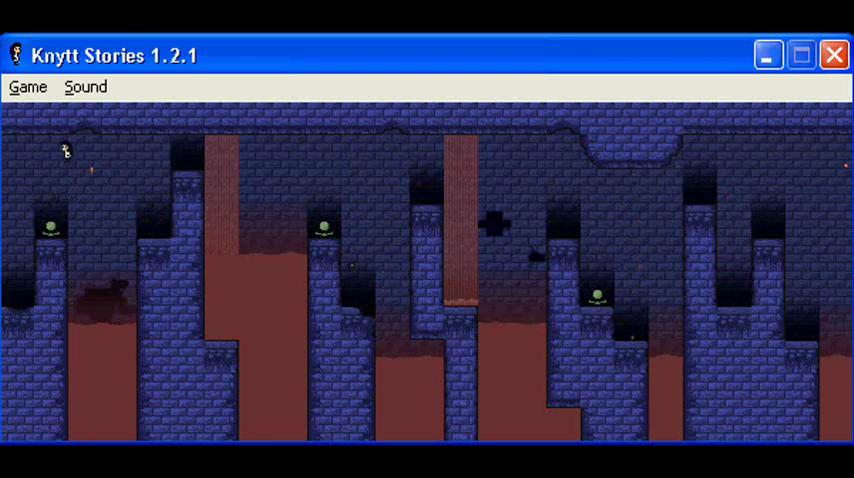
pyautogui.press('Left')
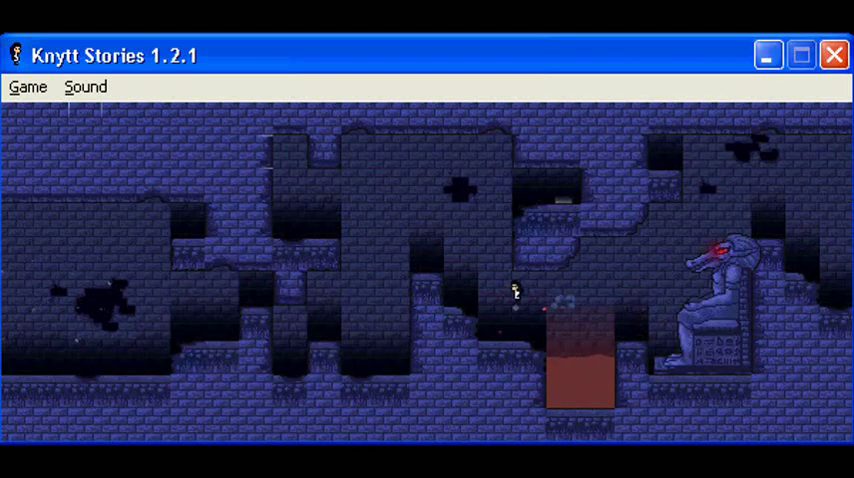
# Climb up-left from the ledge, then descend the shaft into the lower rooms.
pyautogui.press('Left')
pyautogui.press('s')
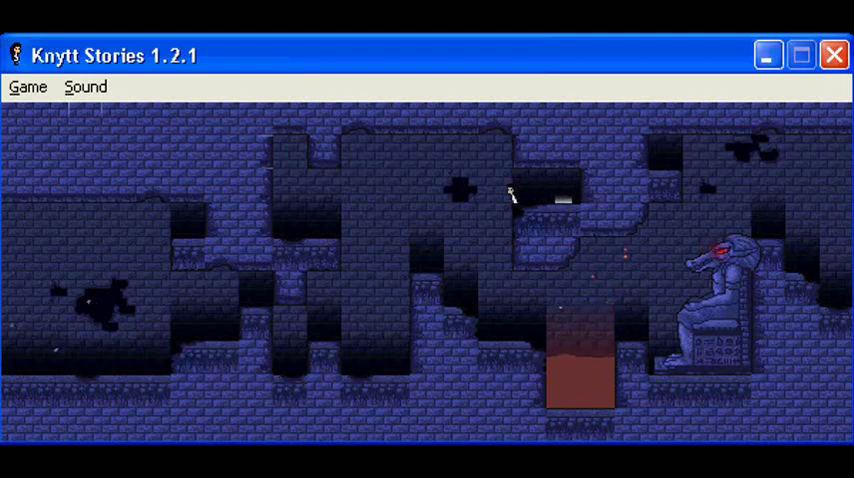
pyautogui.press('Left')
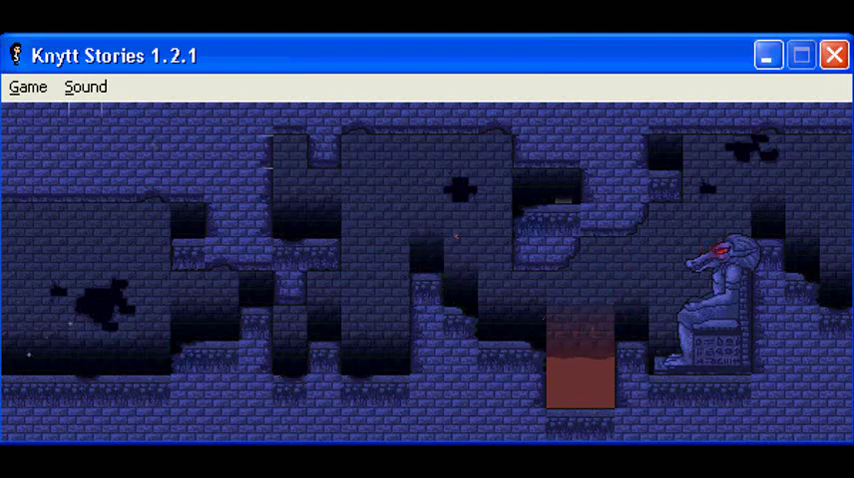
pyautogui.press('Right')
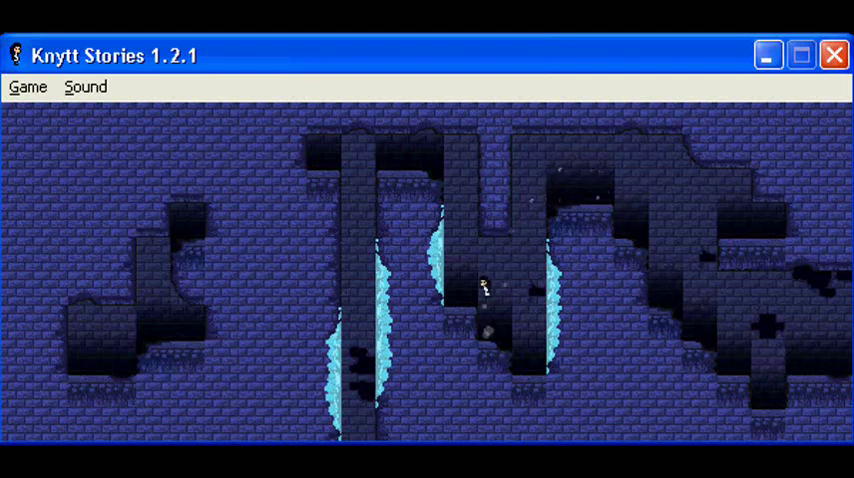
# Drop through the floors and move right past the enemies, sliding down the right wall.
pyautogui.press('Left')
pyautogui.press('Down')
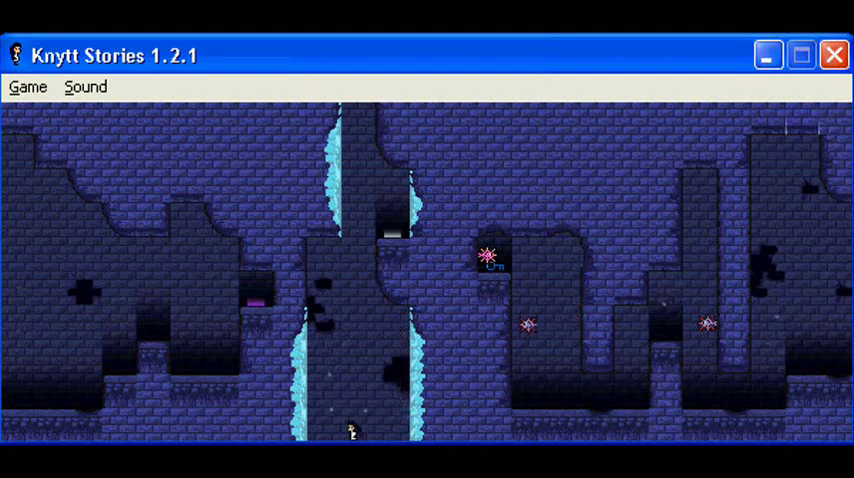
pyautogui.press('Down')
pyautogui.press('Right')
pyautogui.press('Right')
pyautogui.press('Down')
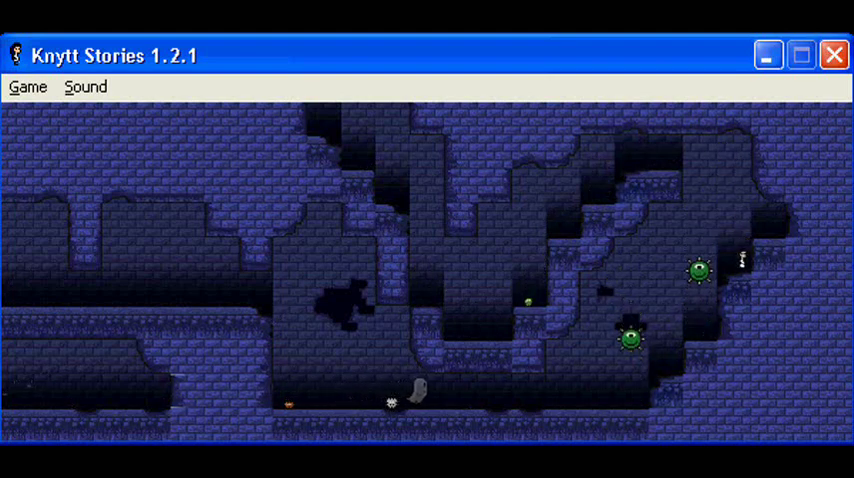
# Drop to the lower tunnel and run left through the rooms to the dragon statue.
pyautogui.press('Left')
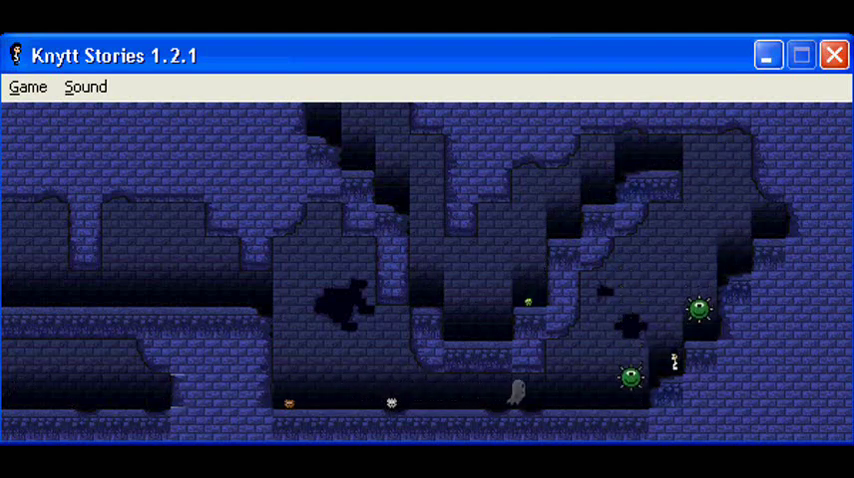
pyautogui.press('Left')
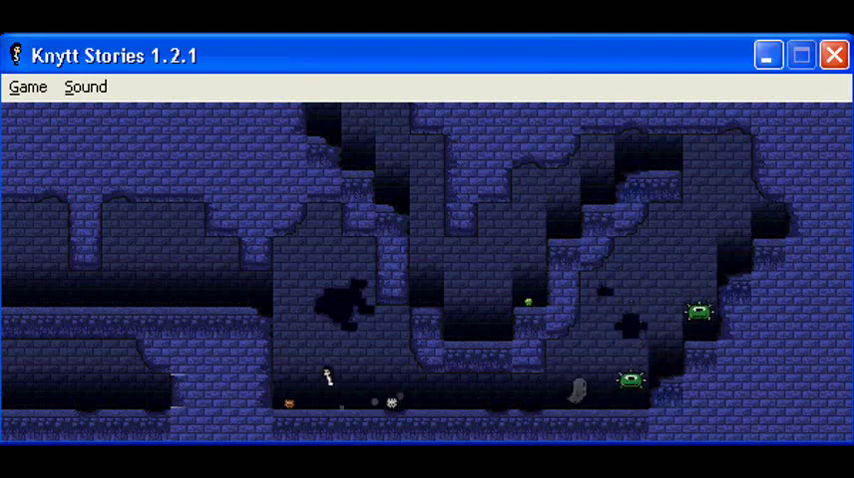
pyautogui.press('Left')
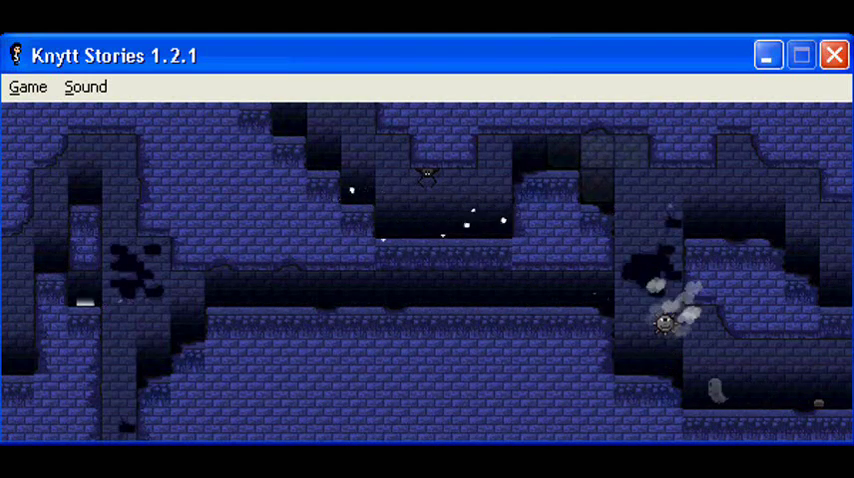
pyautogui.press('Left')
pyautogui.press('Left')
pyautogui.press('Left')
pyautogui.press('Left')
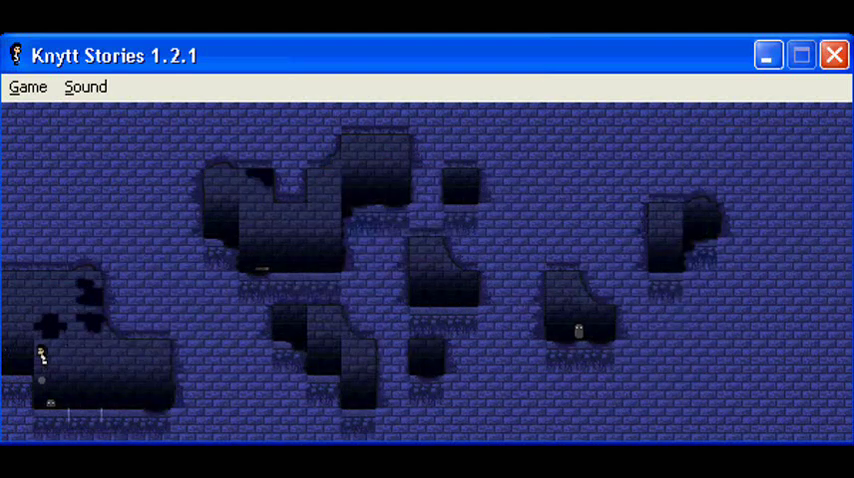
pyautogui.press('Left')
# Climb into the next room, fall down the shaft and climb the cave wall.
pyautogui.press('Up')
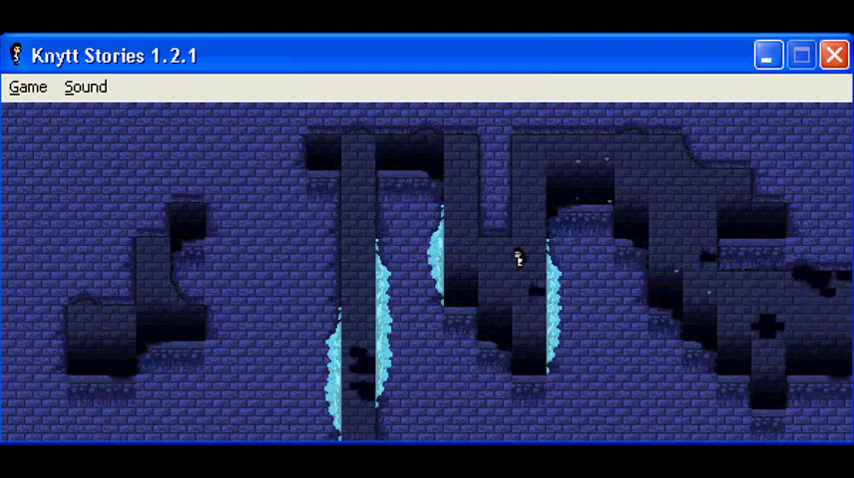
pyautogui.press('Down')
pyautogui.press('Down')
pyautogui.press('Up')
pyautogui.press('Right')
pyautogui.press('Down')
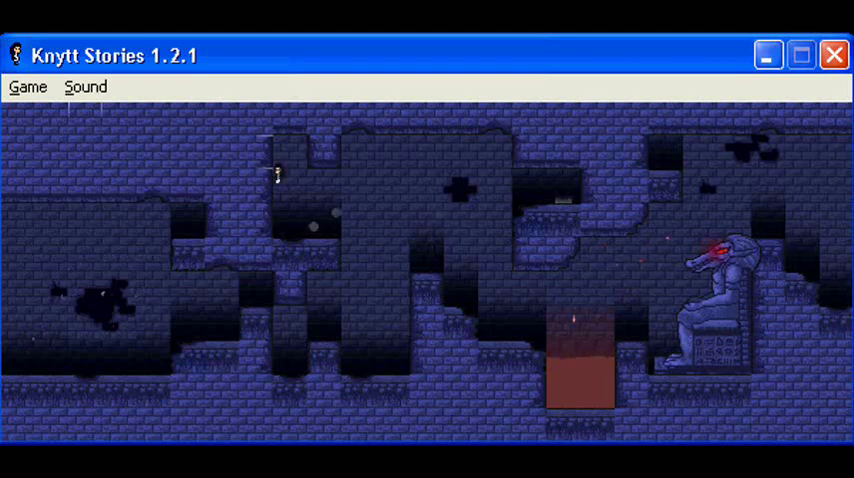
# Go back through the shaft rooms and drop past the green spiked enemy.
pyautogui.press('Left')
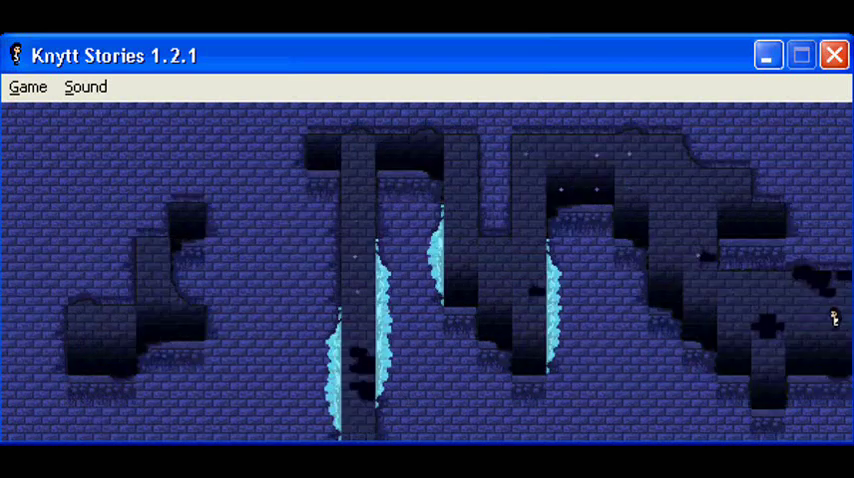
pyautogui.press('Left')
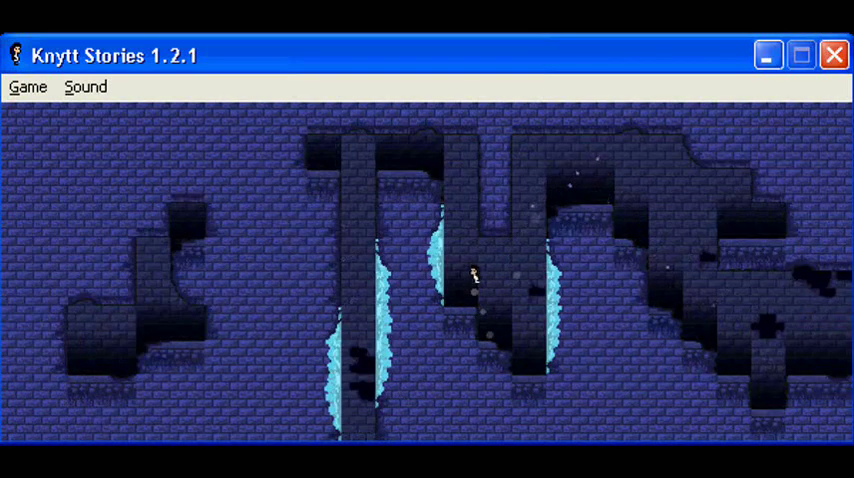
pyautogui.press('Left')
pyautogui.press('Down')
pyautogui.press('Down')
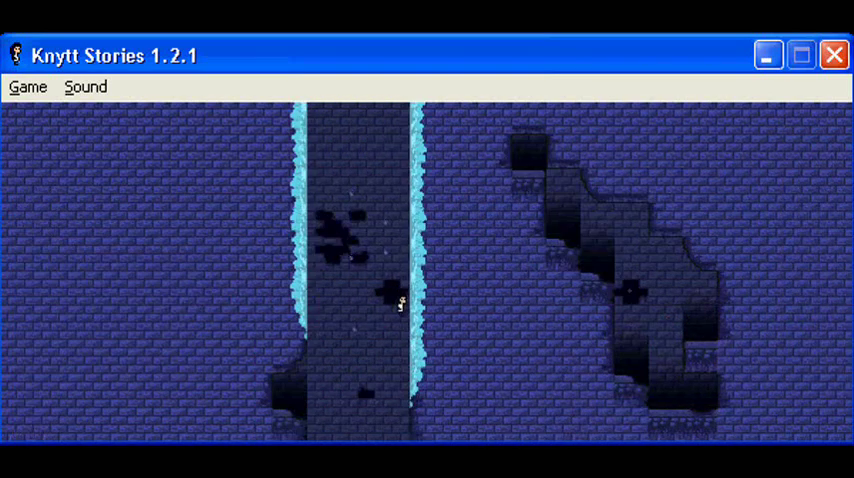
pyautogui.press('Down')
pyautogui.press('Right')
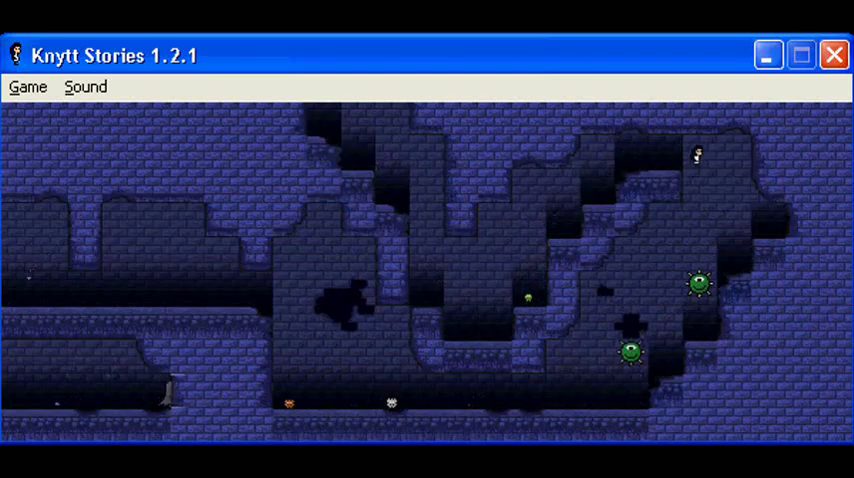
pyautogui.press('Right')
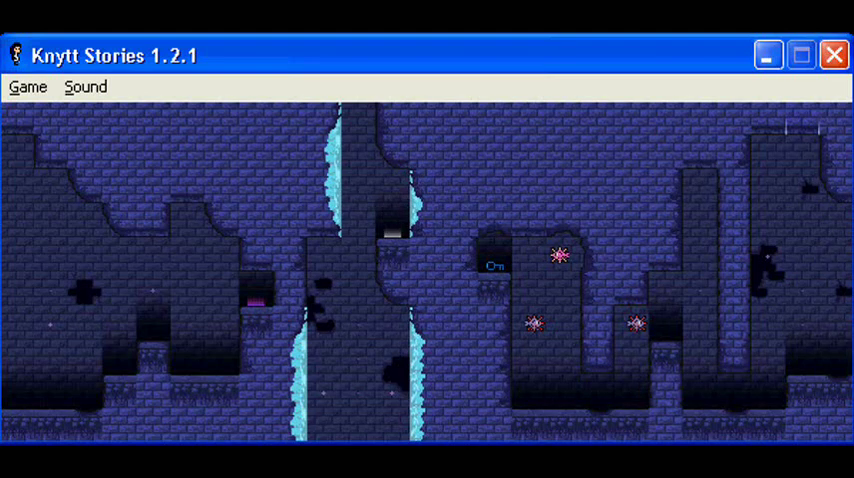
# After respawning, climb to the cave's upper-right area and descend the right wall.
pyautogui.press('Left')
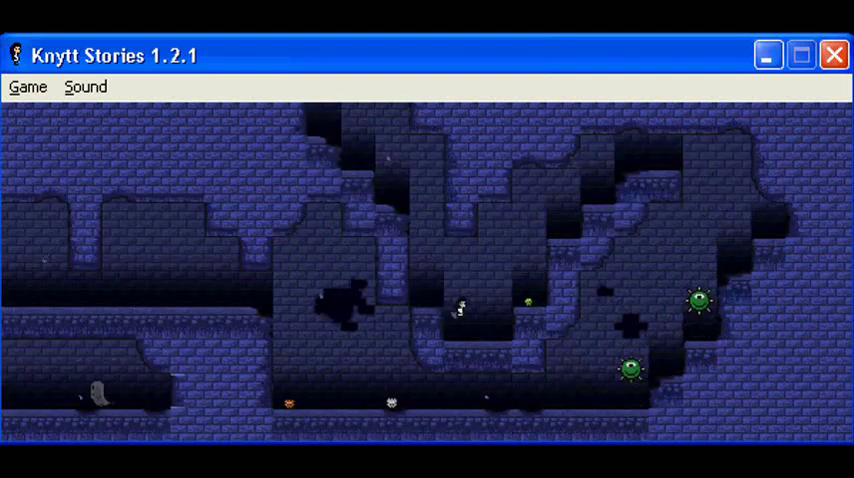
pyautogui.press('Right')
pyautogui.press('Up')
pyautogui.press('Right')
pyautogui.press('Down')
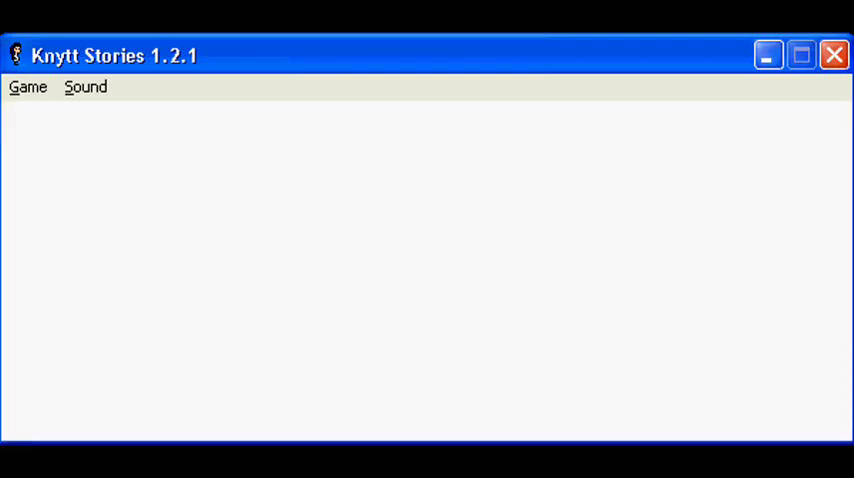
# Fall into the green-enemy cave, cross to the right wall and drop to the floor.
pyautogui.press('Down')
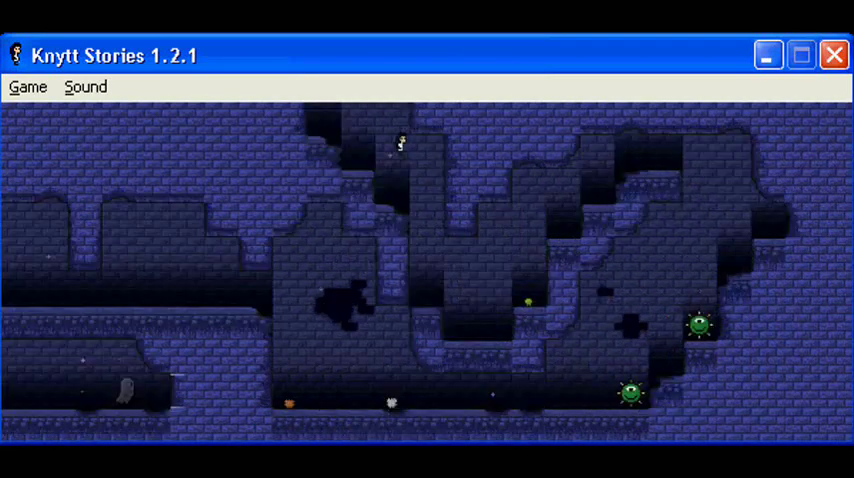
pyautogui.press('Up')
pyautogui.press('Right')
pyautogui.press('Down')
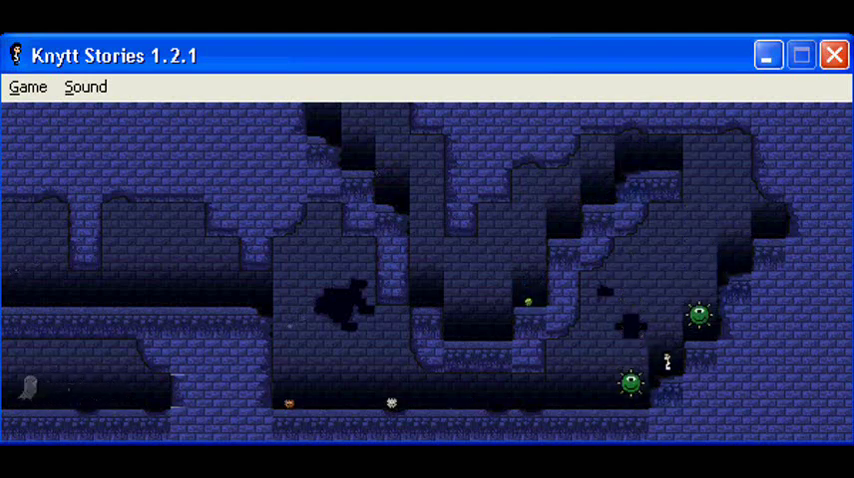
# Run left along the bottom floor and through the left rooms to the waterfall.
pyautogui.press('Left')
pyautogui.press('Left')
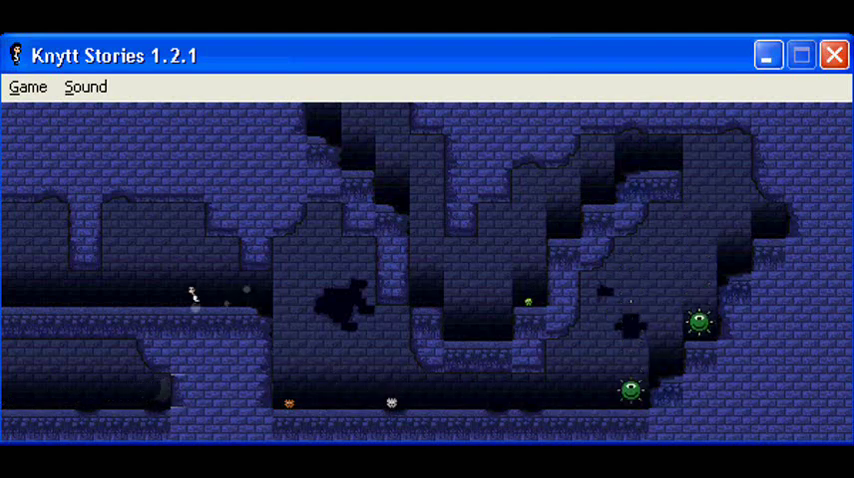
pyautogui.press('Left')
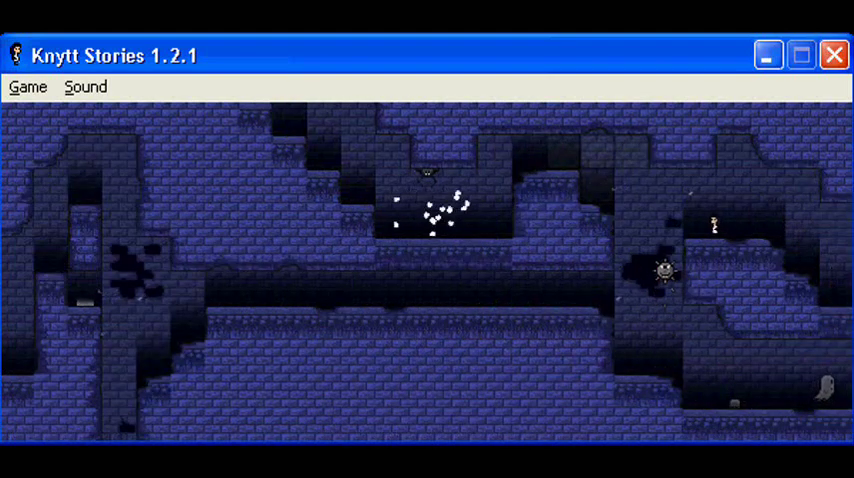
pyautogui.press('Right')
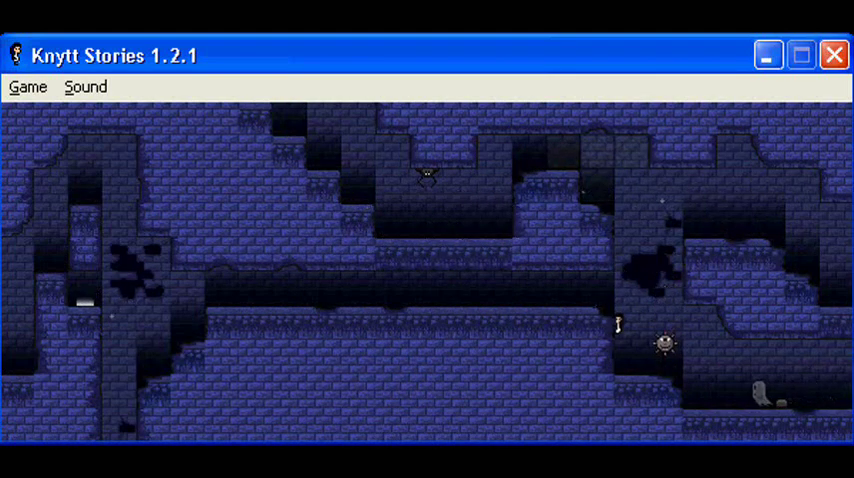
pyautogui.press('Right')
pyautogui.press('Left')
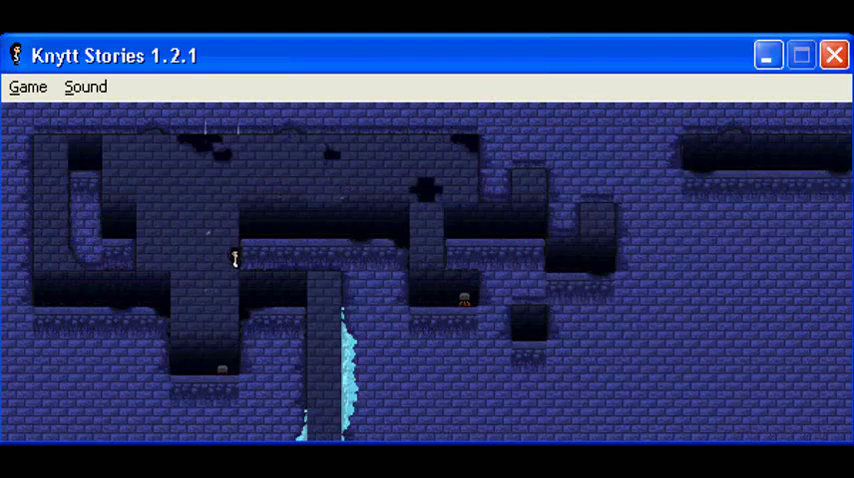
# Fall down the waterfall shaft, pass the crowned creature and walk the left corridor.
pyautogui.press('s')
pyautogui.press('Down')
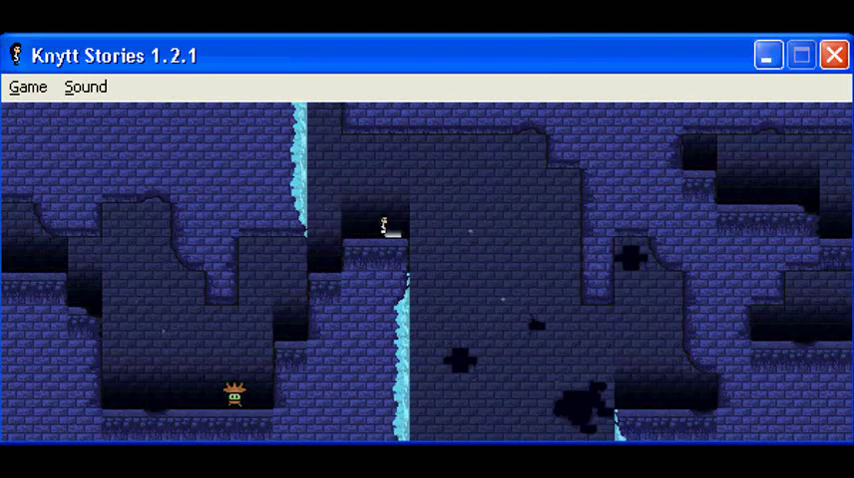
pyautogui.press('Left')
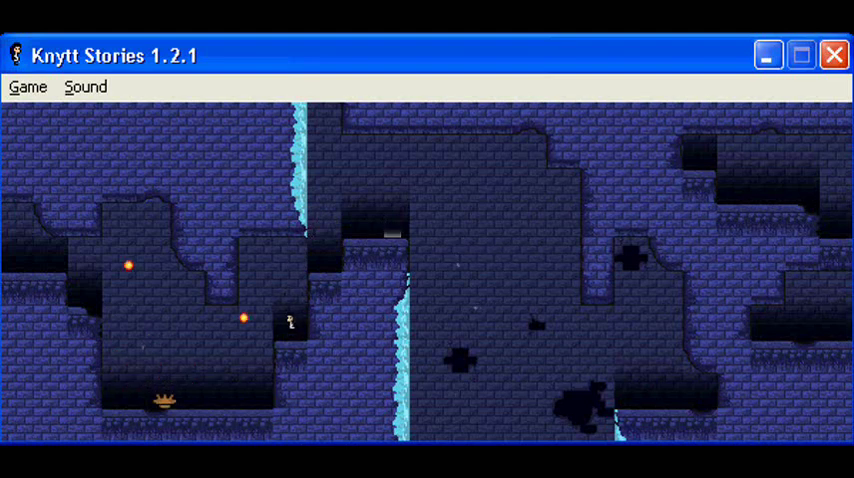
pyautogui.press('Left')
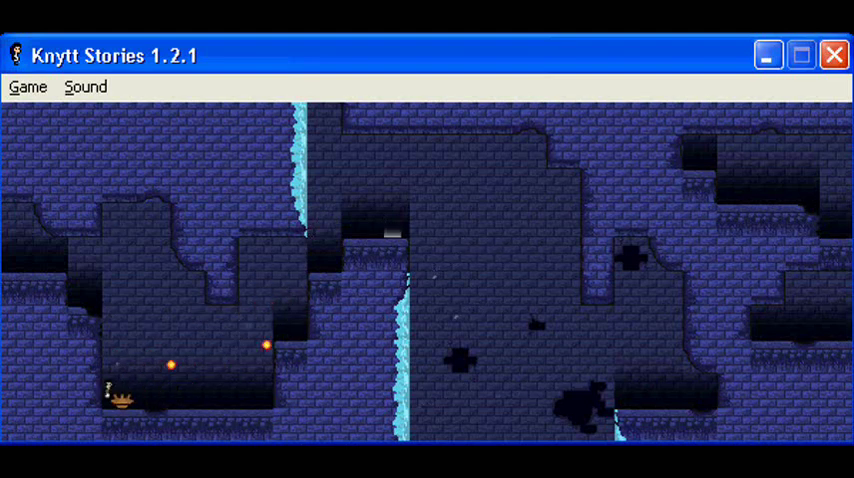
pyautogui.press('Left')
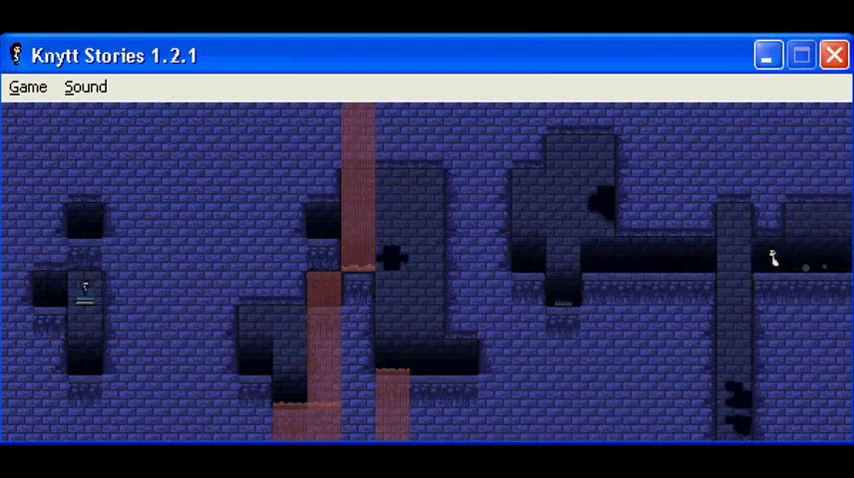
pyautogui.press('Left')
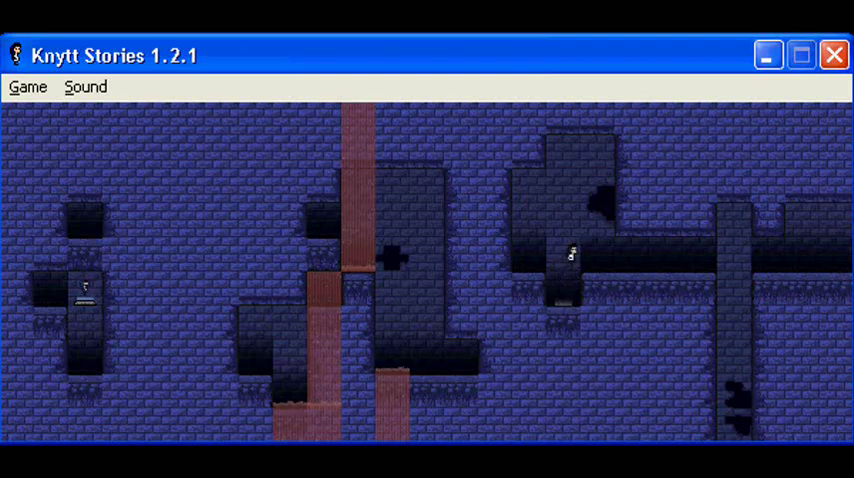
# Run right through the corridor and off the edge into new rooms.
pyautogui.press('Right')
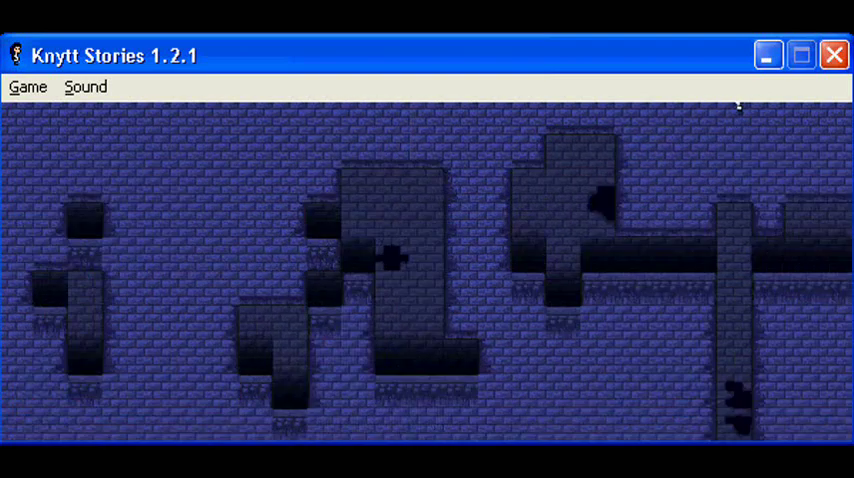
pyautogui.press('Right')
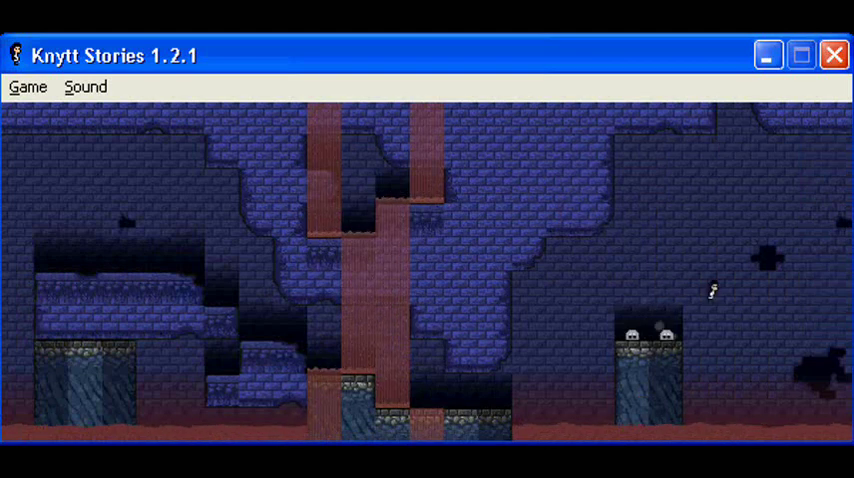
pyautogui.press('Right')
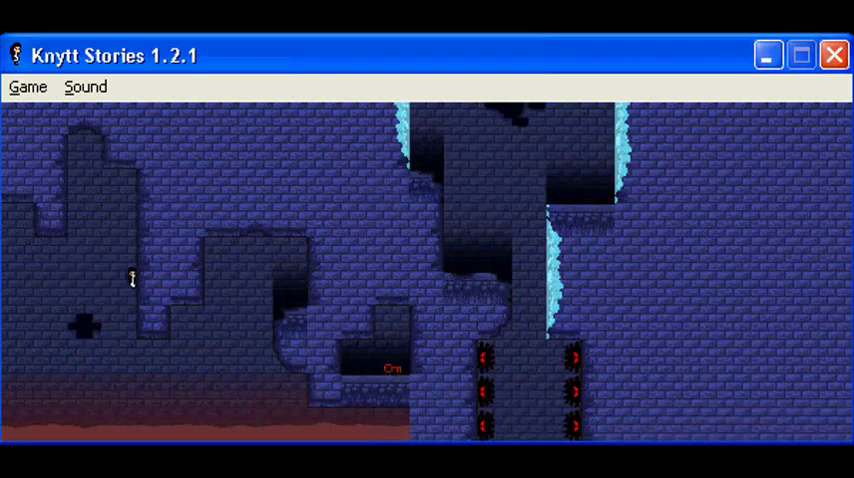
pyautogui.press('Left')
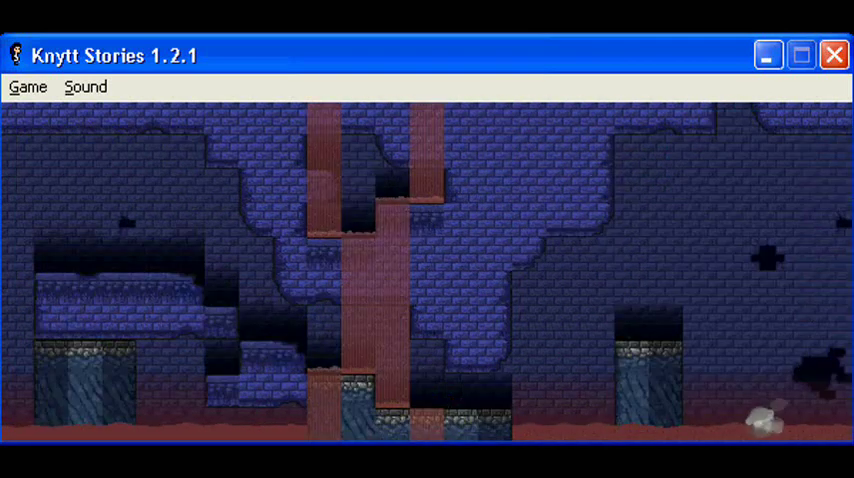
pyautogui.hotkey('ctrl', 'r')
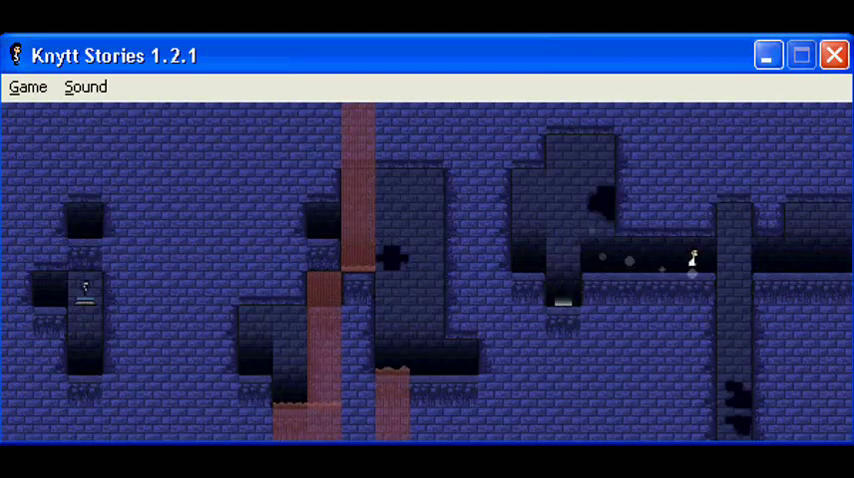
# Jump across the cave platforms to the upper-left ledge.
pyautogui.press('Down')
pyautogui.press('Left')
pyautogui.press('s')
pyautogui.press('Left')
pyautogui.press('Left')
pyautogui.press('Left')
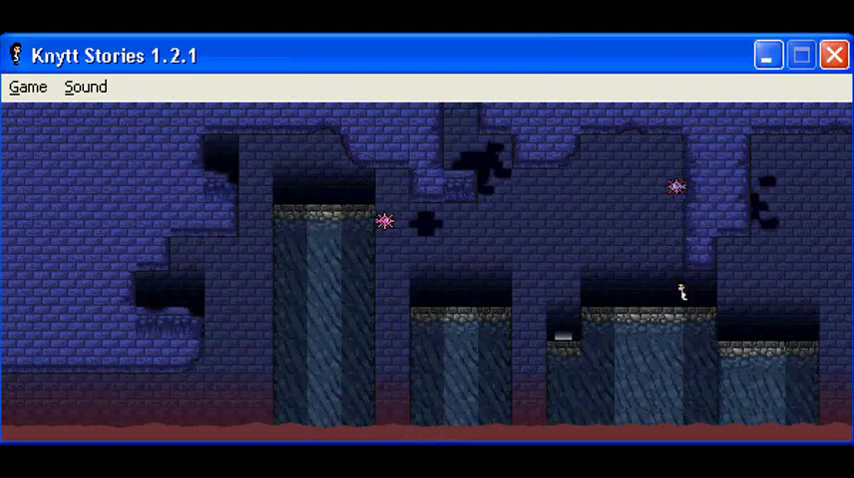
pyautogui.press('Left')
# Climb the central shaft into the room above, retrying after a respawn.
pyautogui.press('s')
pyautogui.press('Up')
pyautogui.press('Up')
pyautogui.press('Up')
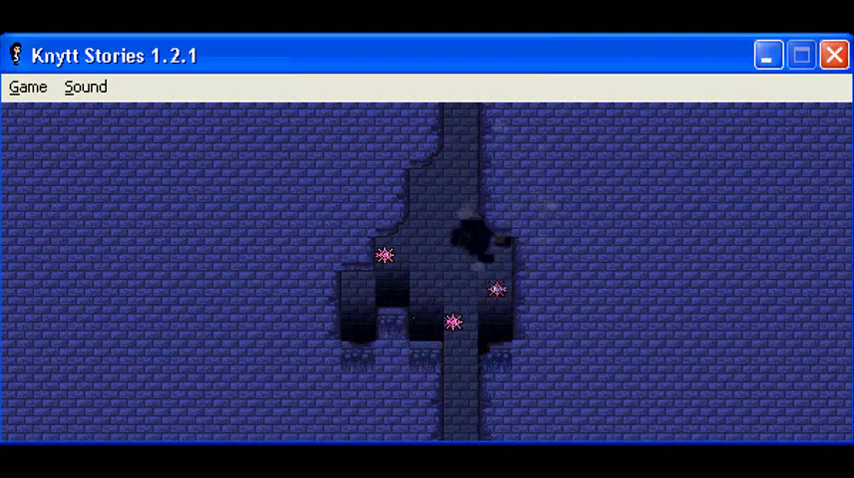
pyautogui.press('Left')
pyautogui.press('s')
pyautogui.press('Up')
pyautogui.press('Up')
pyautogui.press('Up')
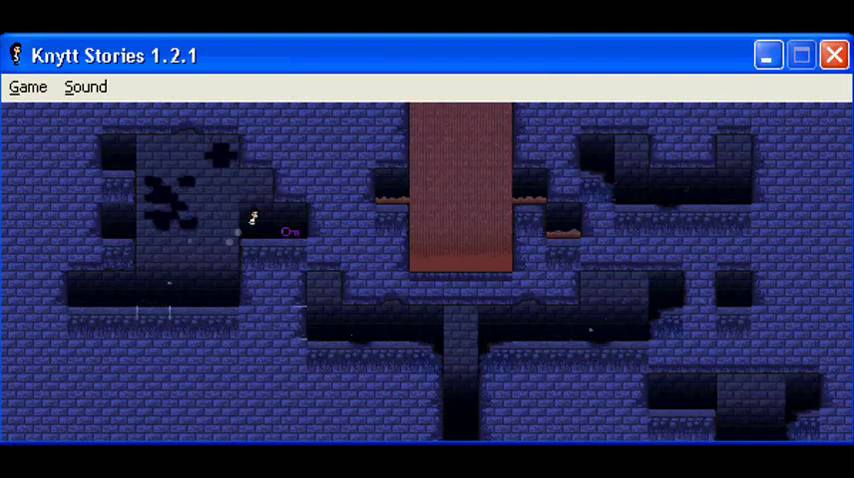
# Pick up the purple key and drop back down to the stone pillar room.
pyautogui.press('Right')
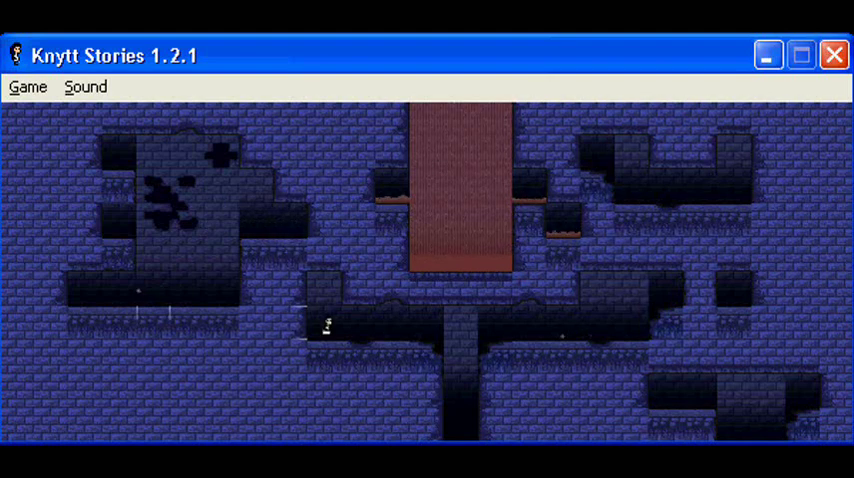
pyautogui.press('Down')
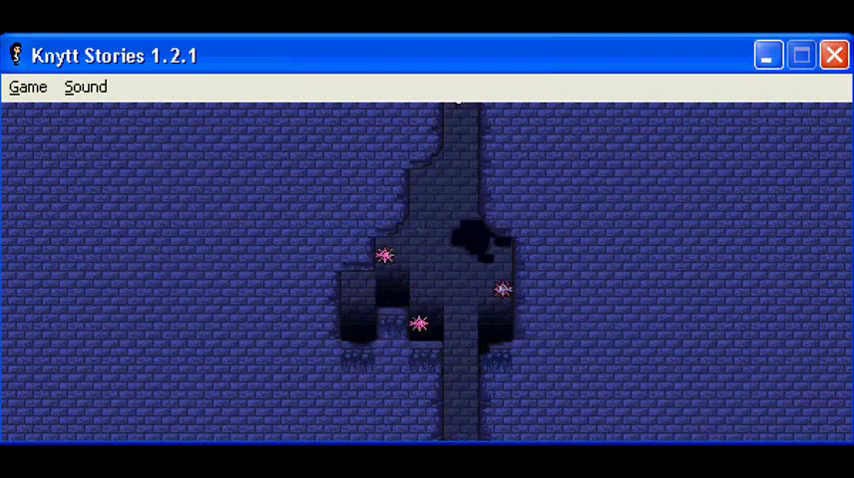
pyautogui.press('Up')
pyautogui.press('Down')
pyautogui.press('Down')
pyautogui.press('Right')
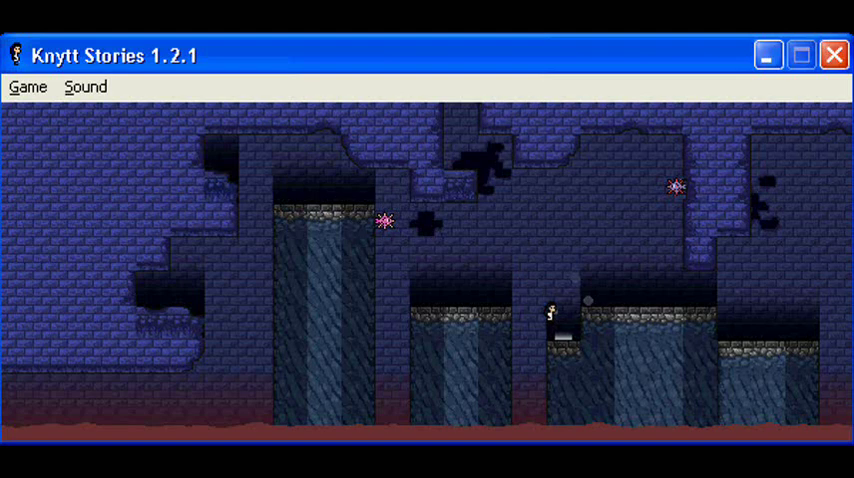
# Run right across the waterfall room platforms and climb into the upper corridor.
pyautogui.press('Right')
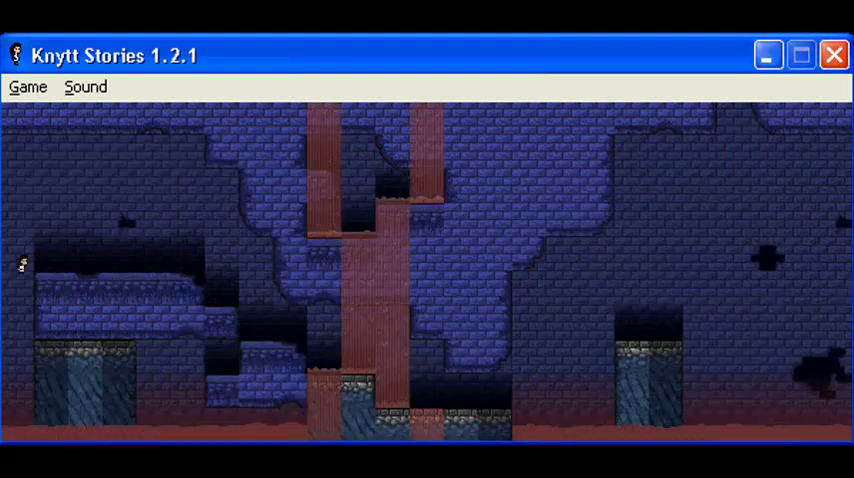
pyautogui.press('Right')
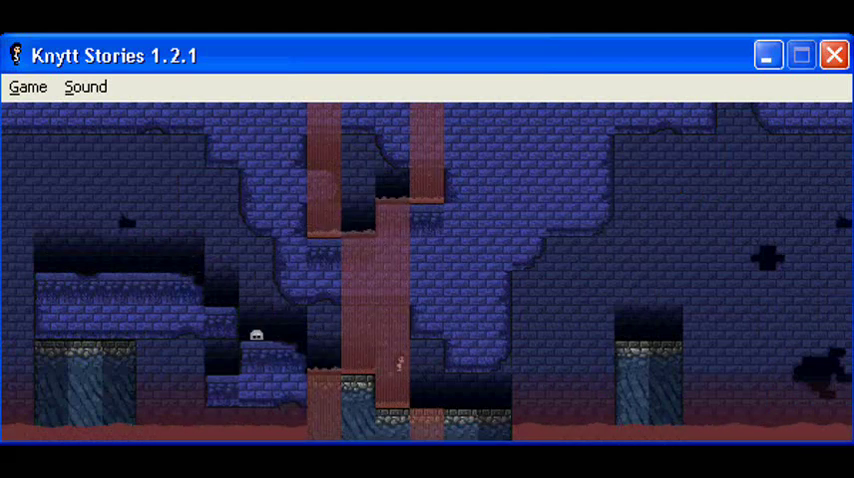
pyautogui.press('Right')
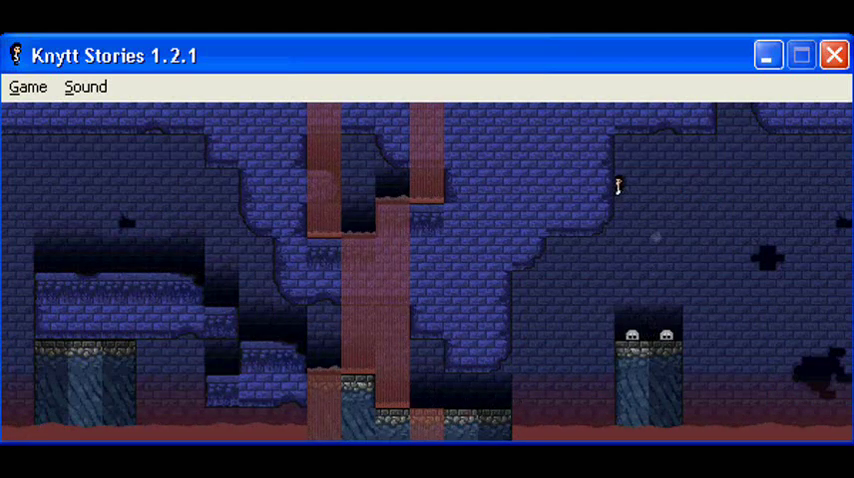
pyautogui.press('Right')
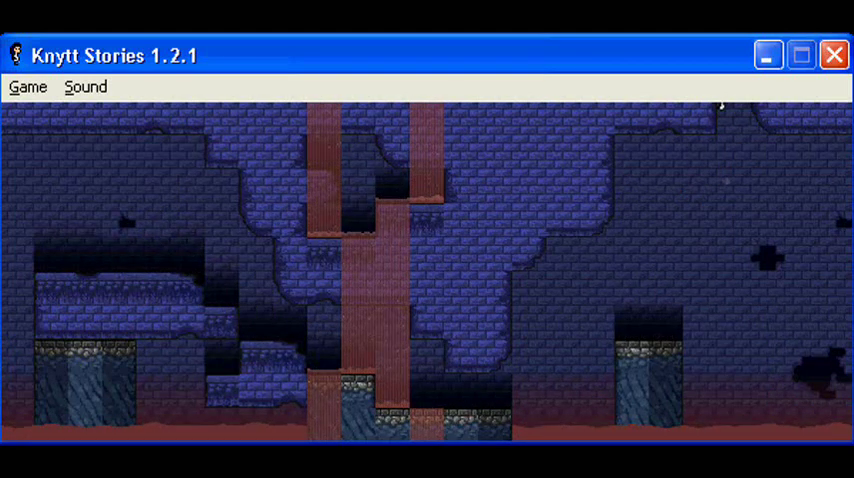
pyautogui.press('Up')
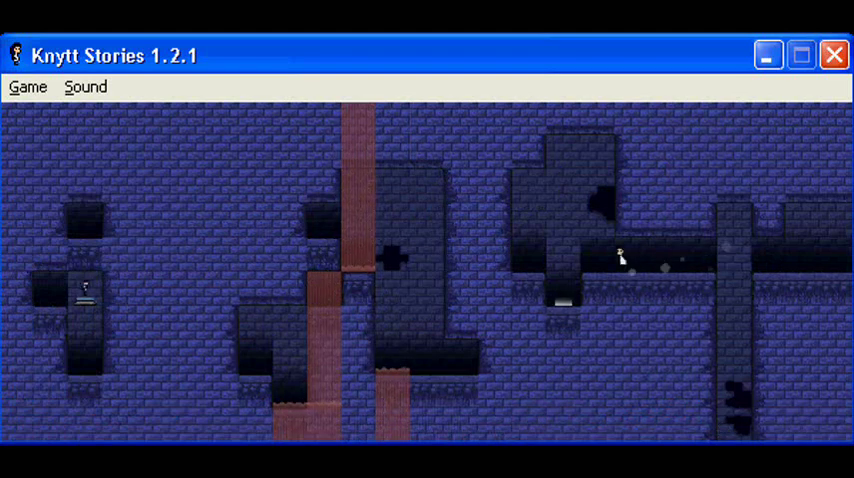
pyautogui.press('Left')
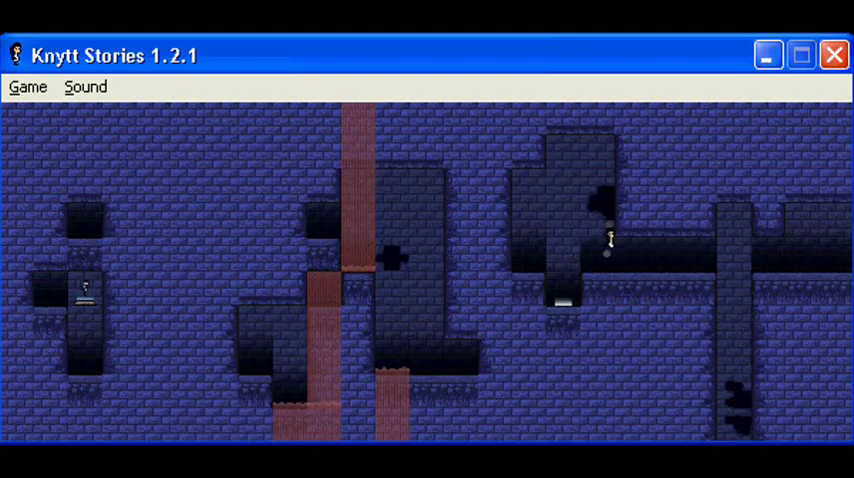
# Climb the tall pillar and move right toward the fire-spitting creature.
pyautogui.press('Right')
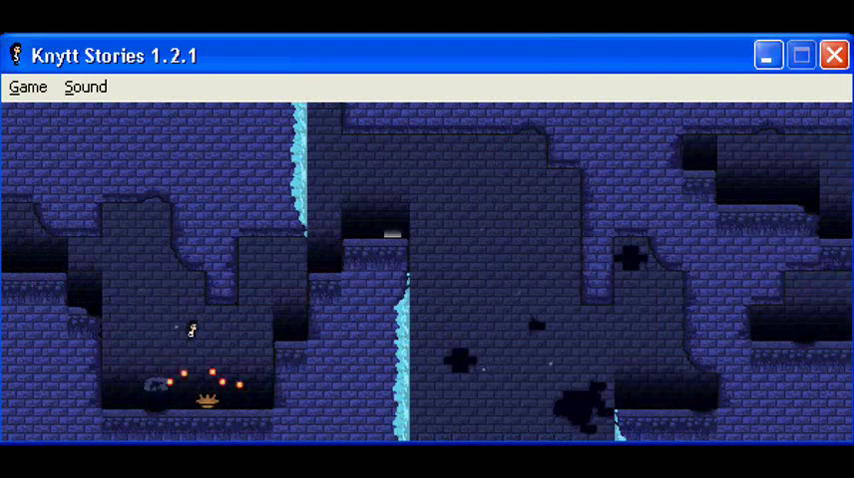
pyautogui.press('Right')
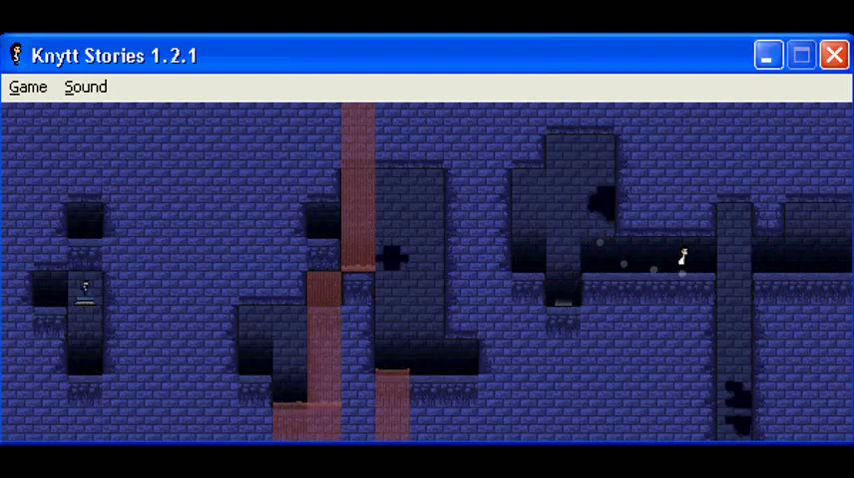
pyautogui.press('Right')
pyautogui.press('Right')
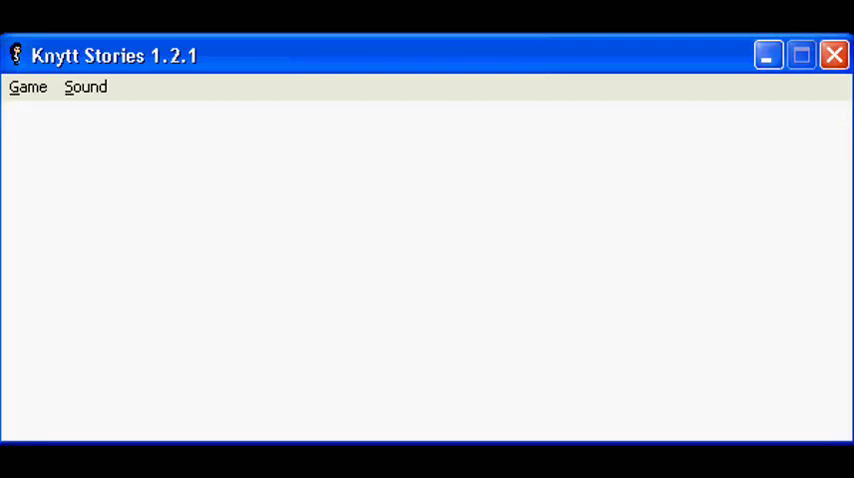
pyautogui.press('Right')
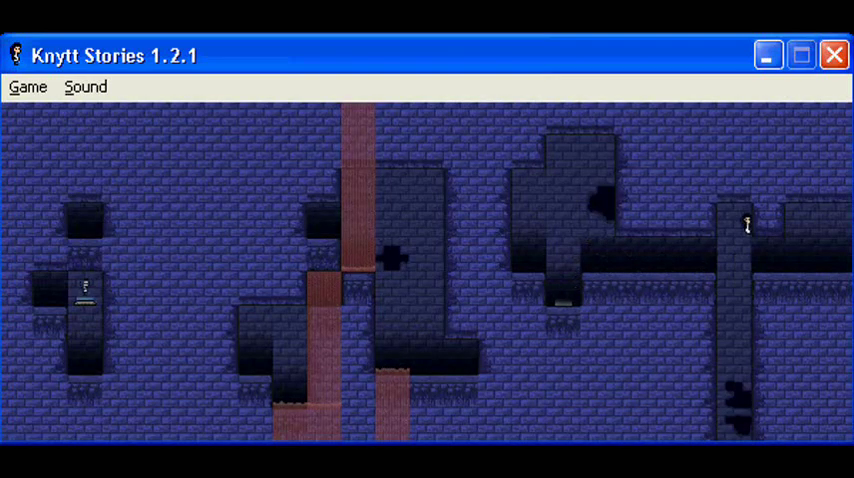
pyautogui.press('Right')
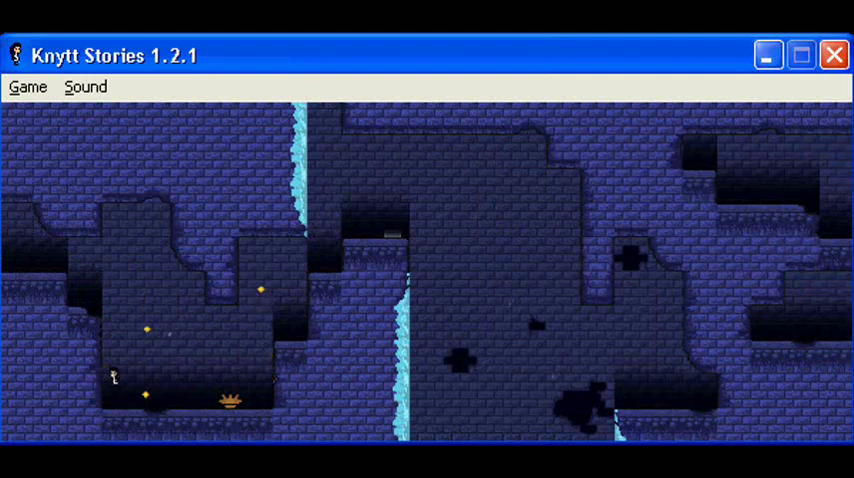
pyautogui.press('Left')
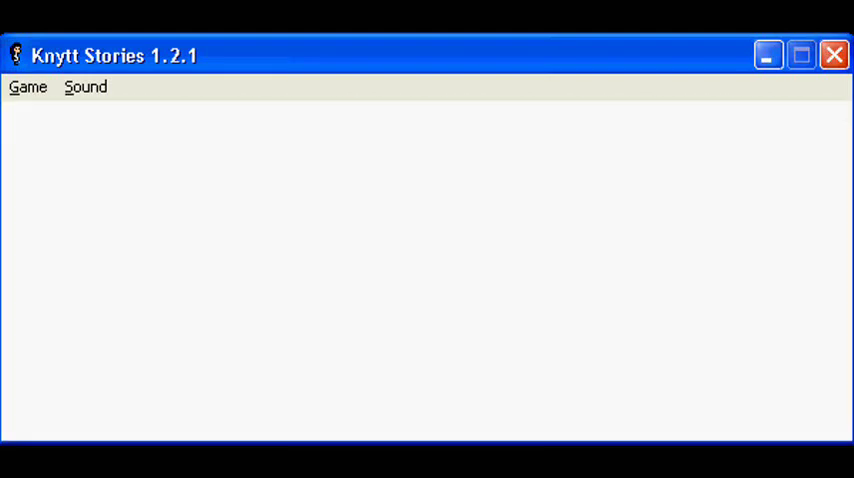
pyautogui.press('Right')
pyautogui.press('Right')
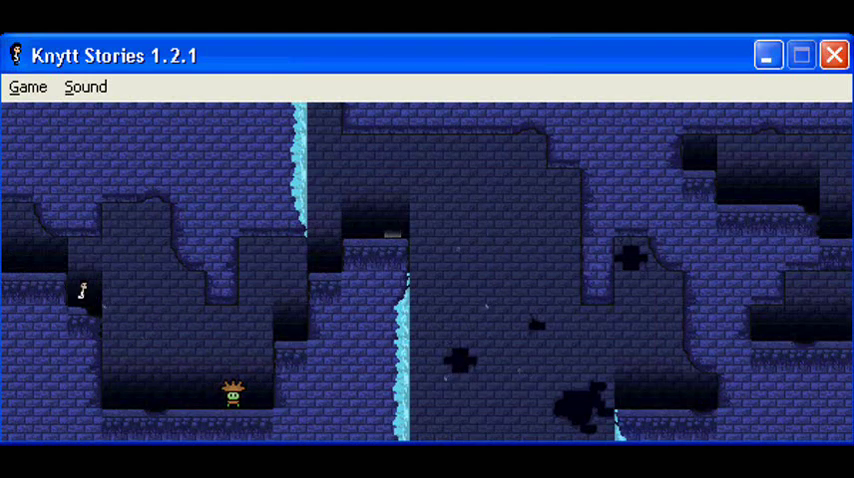
# Dodge the creature's projectiles and climb the left wall in the next room.
pyautogui.press('Left')
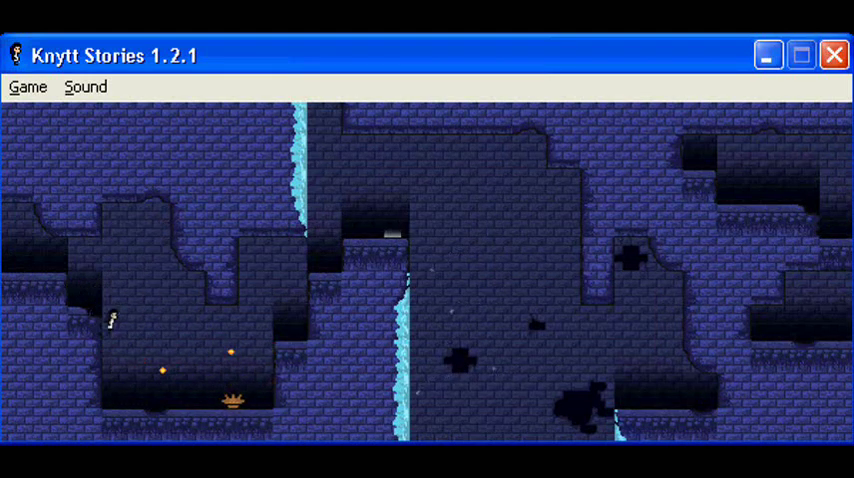
pyautogui.press('Right')
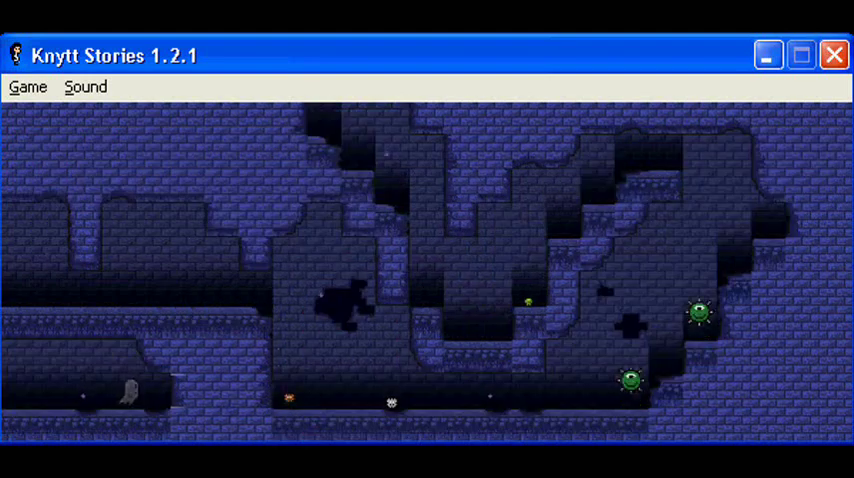
pyautogui.press('Left')
pyautogui.press('Left')
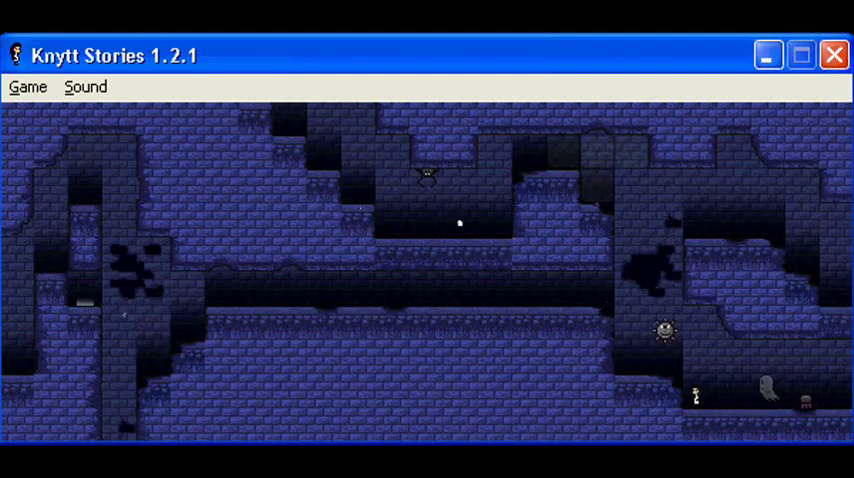
pyautogui.press('Left')
pyautogui.press('Up')
# Cross the long platform left into the red shaft area and drop lower-left.
pyautogui.press('Left')
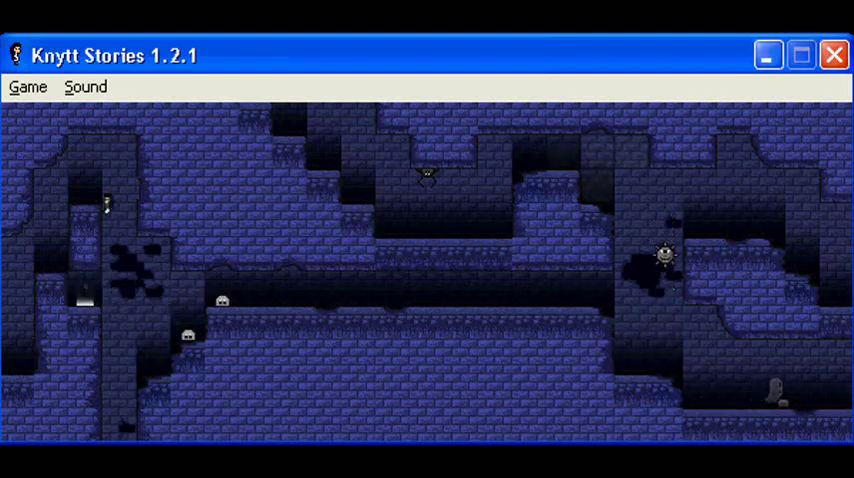
pyautogui.press('Left')
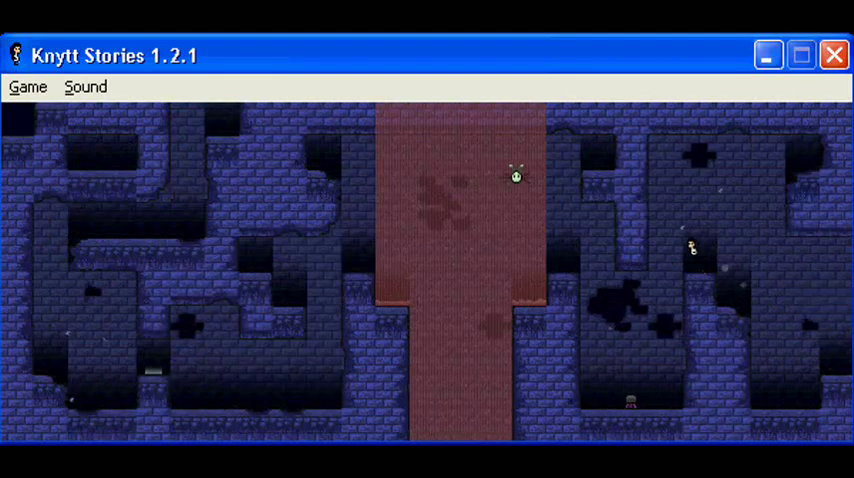
pyautogui.press('Left')
pyautogui.press('Up')
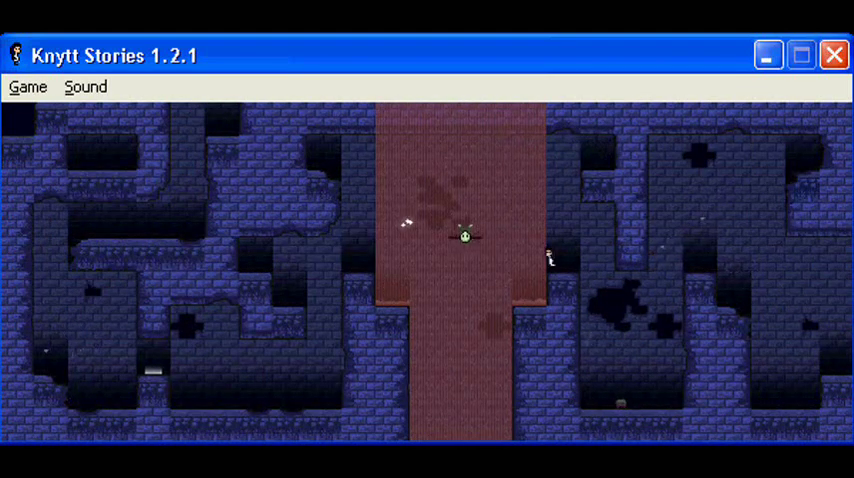
pyautogui.press('Left')
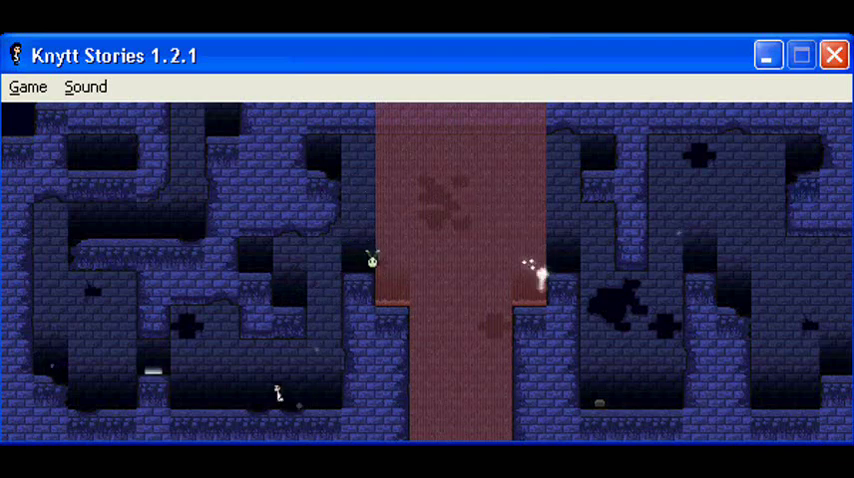